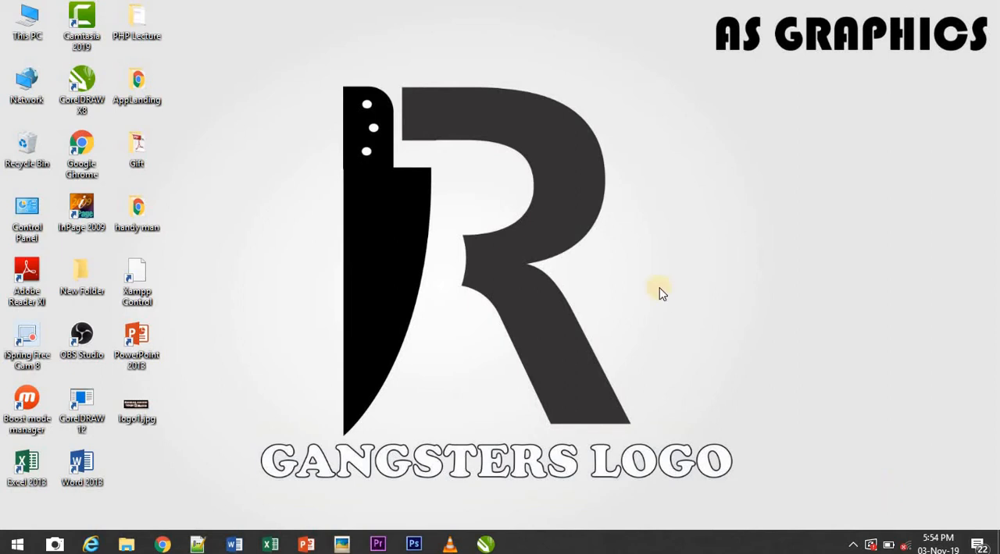
{"action": "left_click_drag", "start_coordinate": [312, 67], "coordinate": [707, 452]}
{"action": "left_click_drag", "start_coordinate": [545, 232], "coordinate": [618, 361]}
{"action": "left_click", "coordinate": [164, 543]}
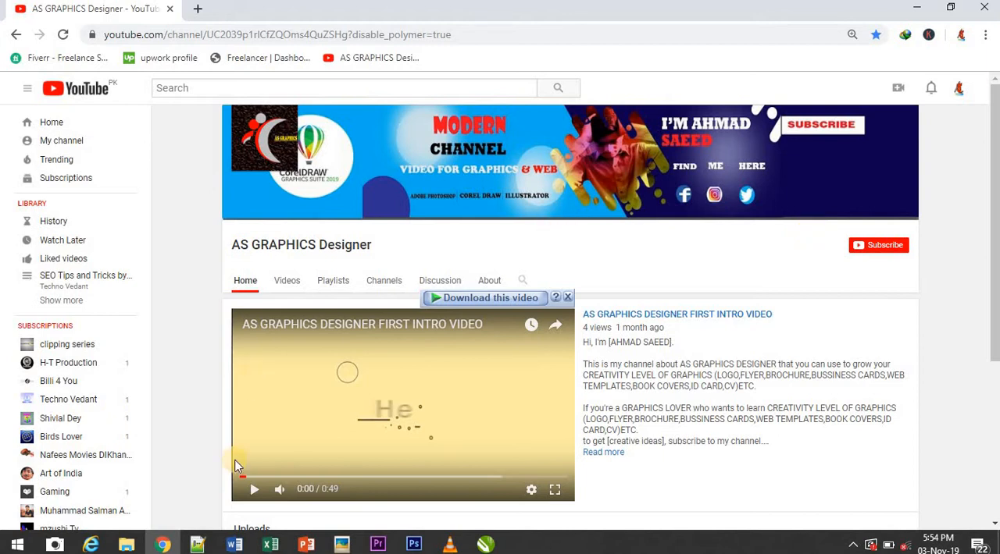
{"action": "left_click", "coordinate": [178, 542]}
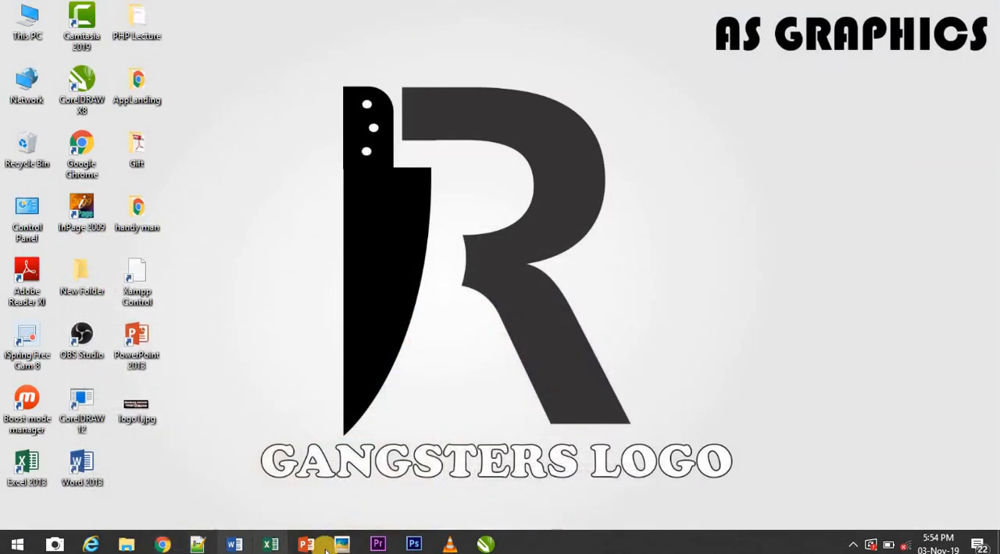
Switch to CorelDRAW X8 and create a new Letter-size portrait document in RGB at 300 dpi
{"action": "left_click", "coordinate": [484, 545]}
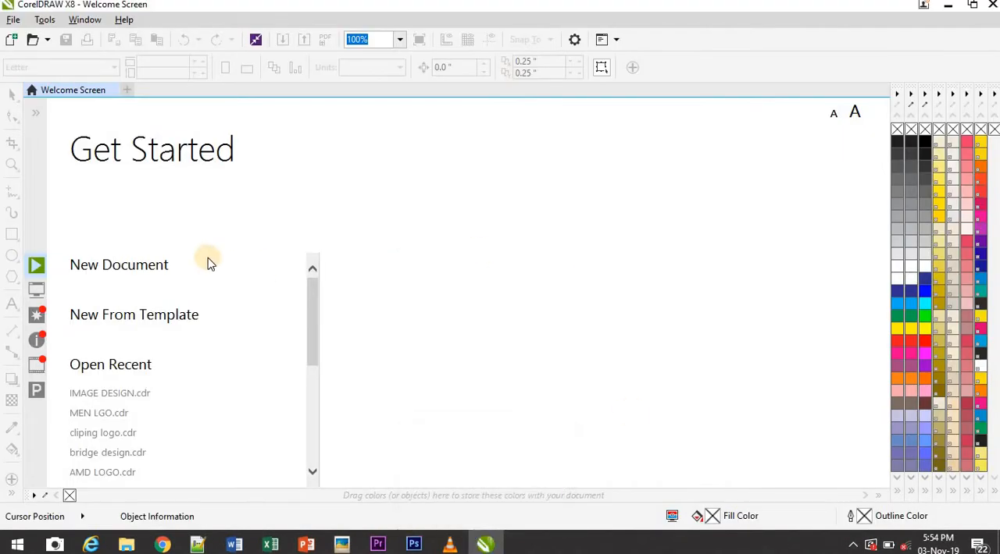
{"action": "left_click", "coordinate": [109, 265]}
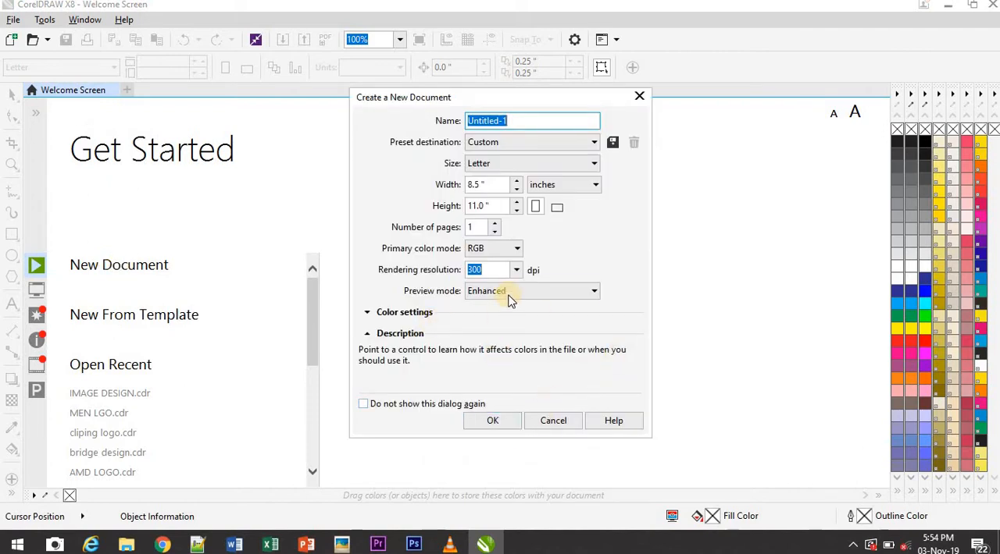
{"action": "left_click", "coordinate": [500, 420]}
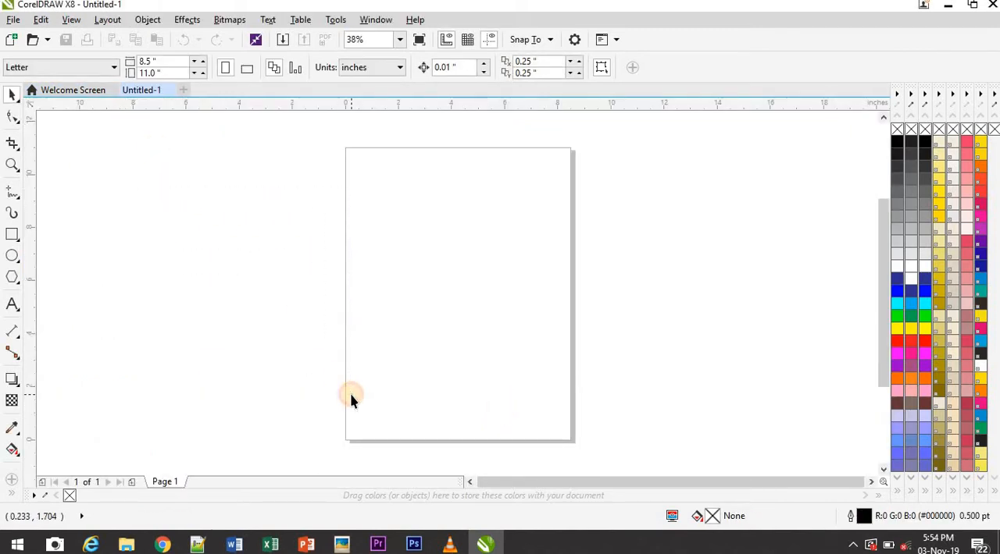
Import GANGSTER LOGO.jpg from the Graphics designing pics folder on Local Disk (F:)
{"action": "left_click", "coordinate": [16, 20]}
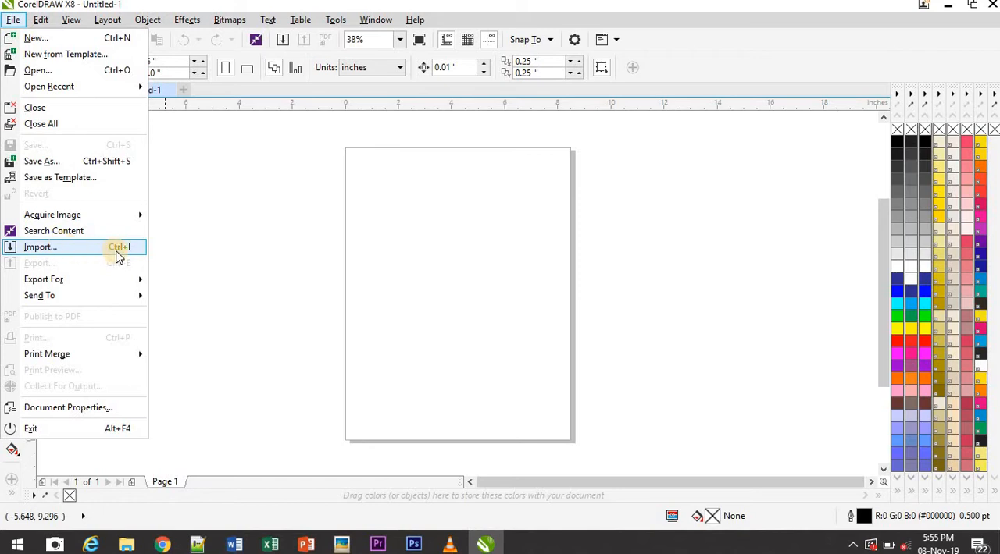
{"action": "left_click", "coordinate": [117, 250]}
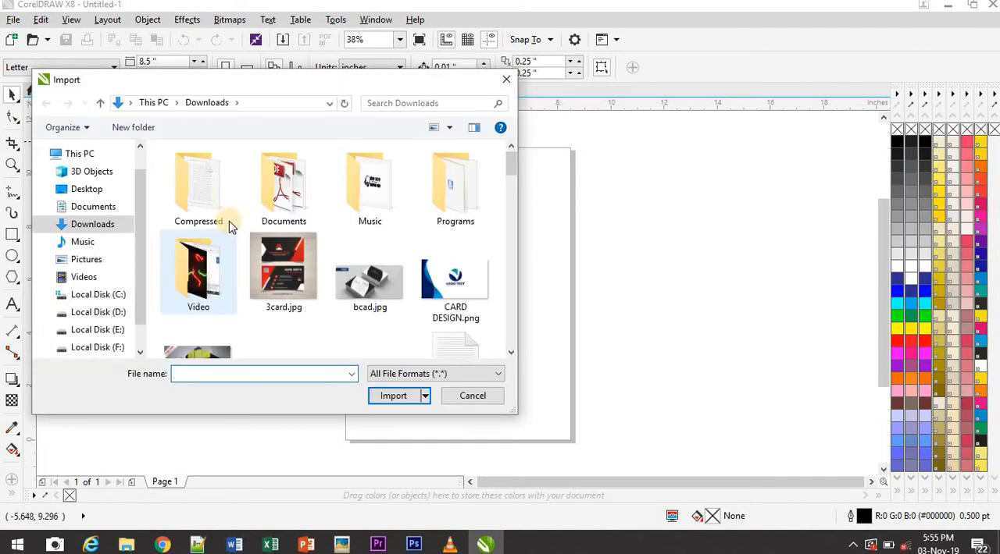
{"action": "left_click", "coordinate": [116, 348]}
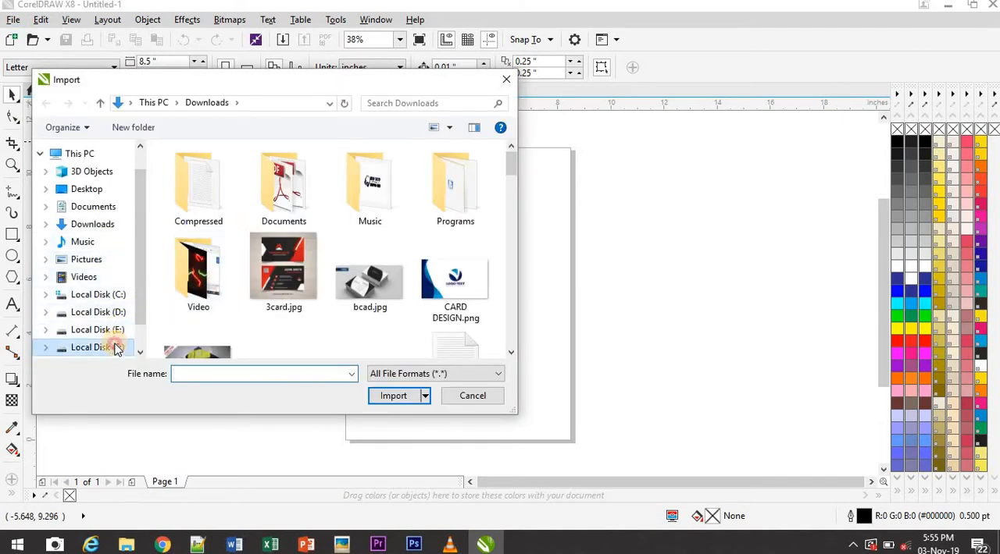
{"action": "left_click", "coordinate": [385, 232]}
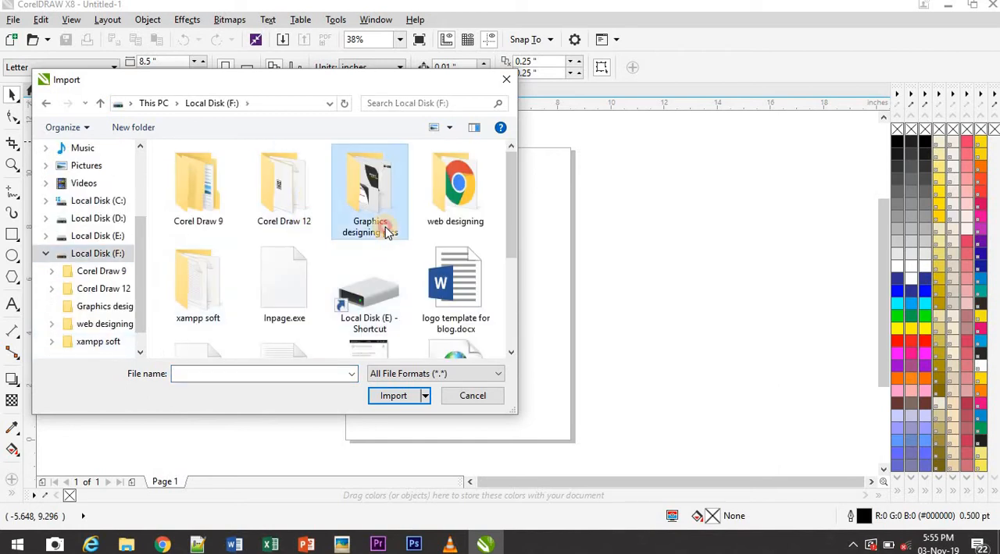
{"action": "double_click", "coordinate": [385, 232]}
{"action": "left_click_drag", "start_coordinate": [509, 174], "coordinate": [520, 312]}
{"action": "scroll", "coordinate": [504, 289], "scroll_direction": "up", "scroll_amount": 2}
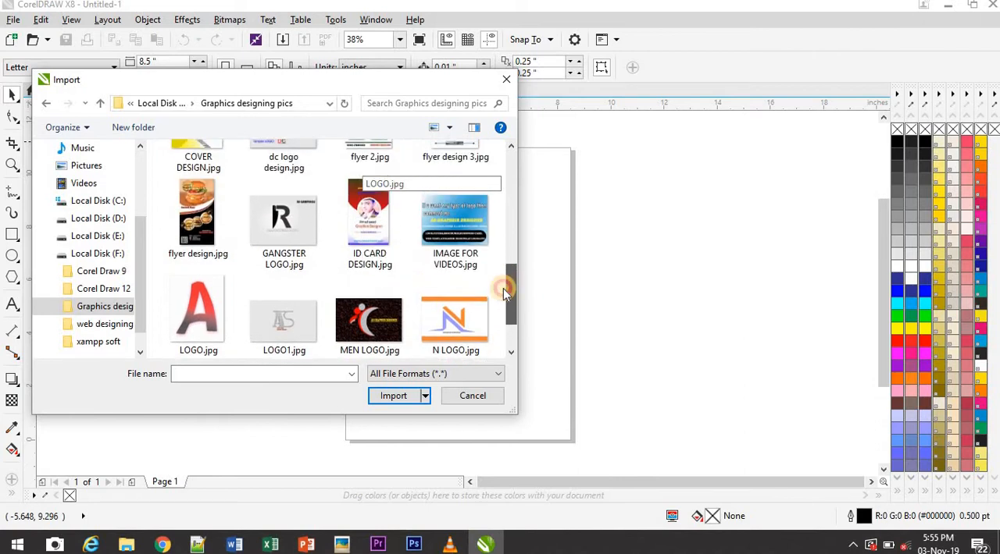
{"action": "left_click", "coordinate": [284, 226]}
{"action": "left_click", "coordinate": [398, 415]}
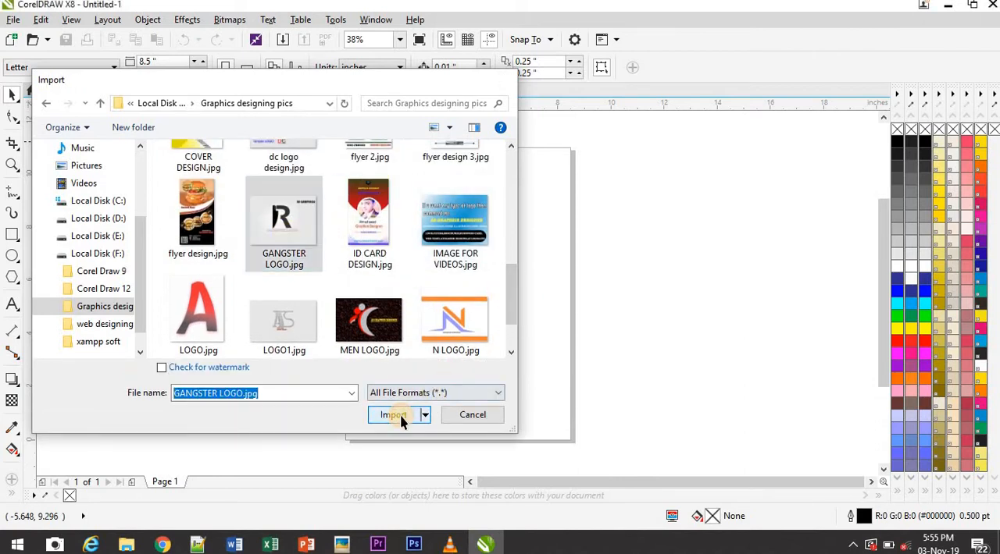
Place the imported logo picture at original size in the empty area left of the page, moved up level with the page's upper half
{"action": "left_click", "coordinate": [100, 239]}
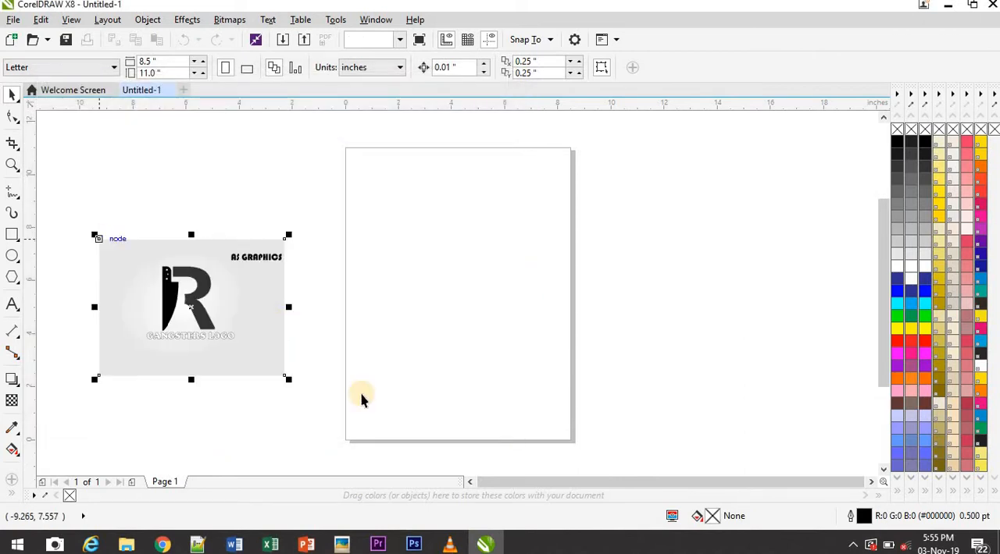
{"action": "left_click", "coordinate": [281, 473]}
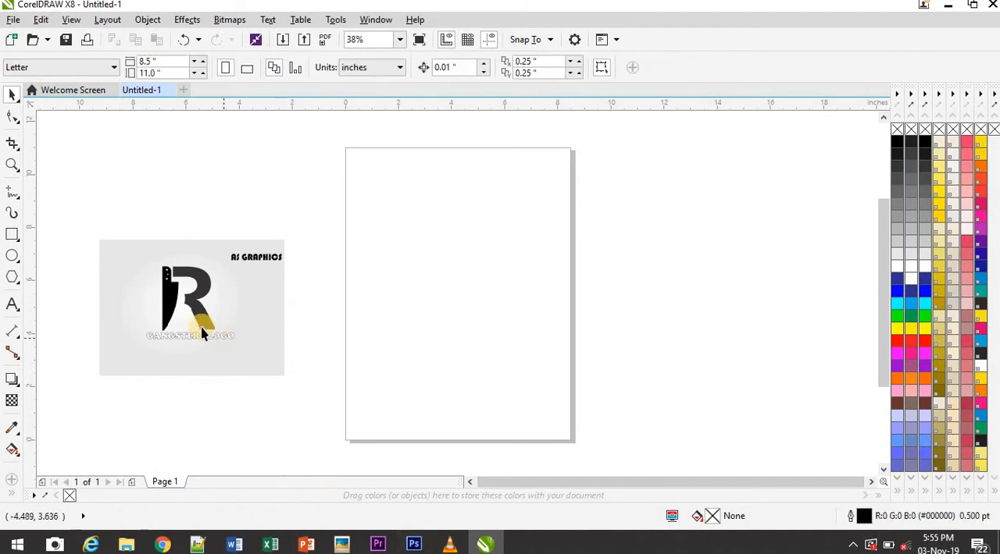
{"action": "left_click", "coordinate": [201, 323]}
{"action": "left_click_drag", "start_coordinate": [199, 321], "coordinate": [191, 242]}
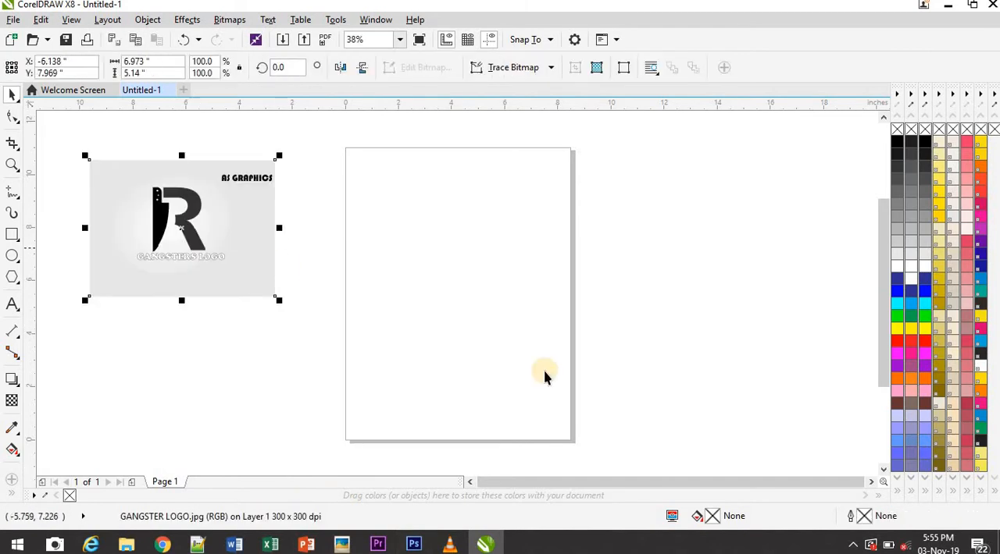
{"action": "left_click", "coordinate": [514, 317]}
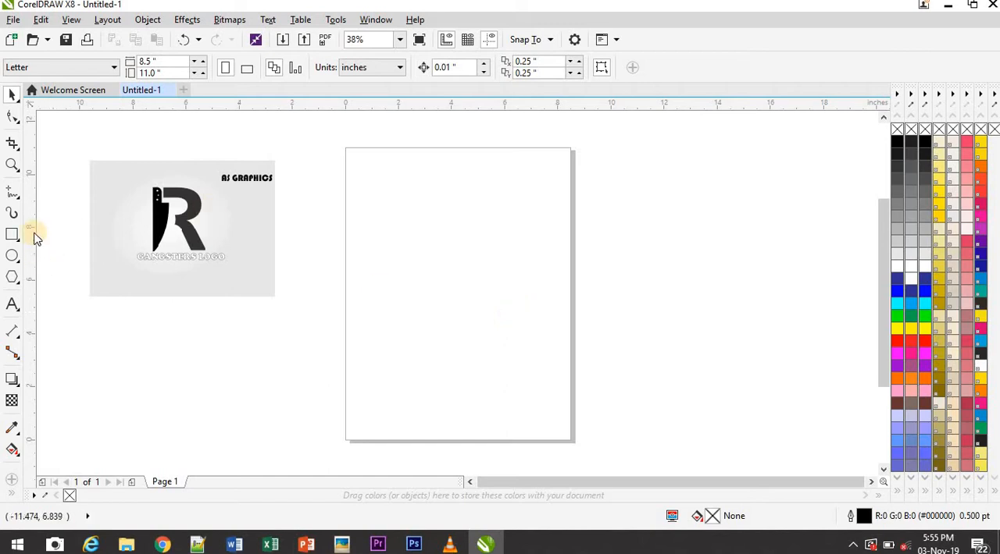
Add the letter R as artistic text and enlarge it to about 6.2 by 7.1 inches, positioned in the middle of the page
{"action": "left_click", "coordinate": [12, 307]}
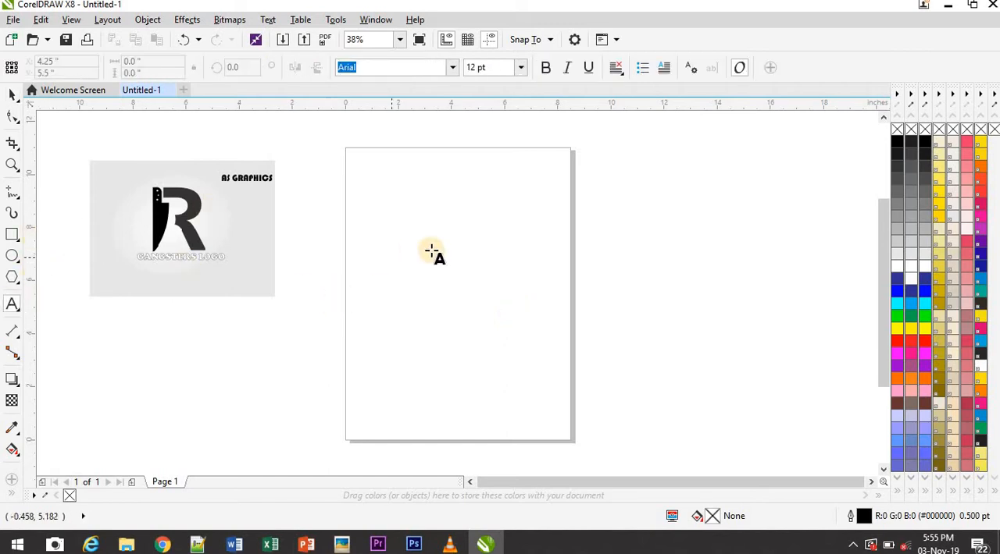
{"action": "left_click", "coordinate": [409, 224]}
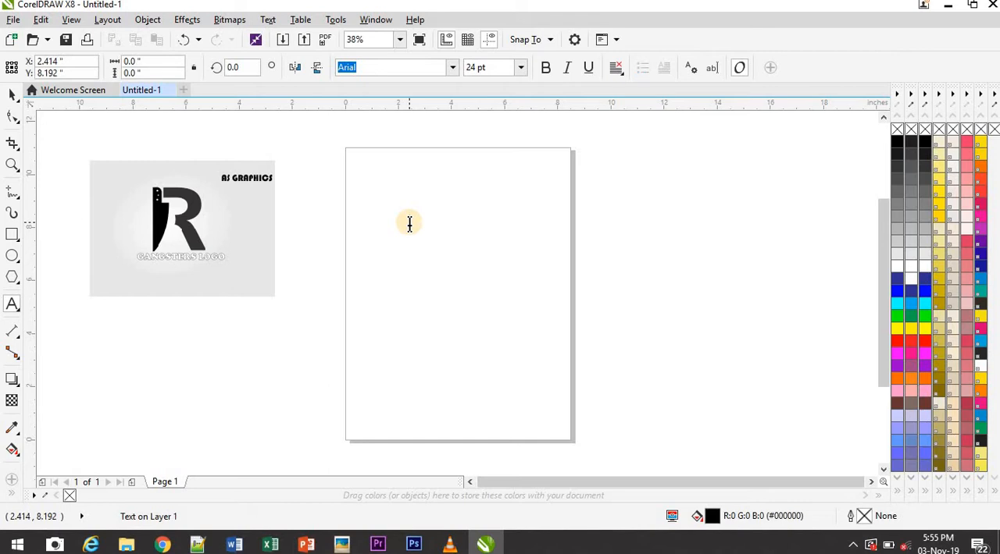
{"action": "type", "text": "R"}
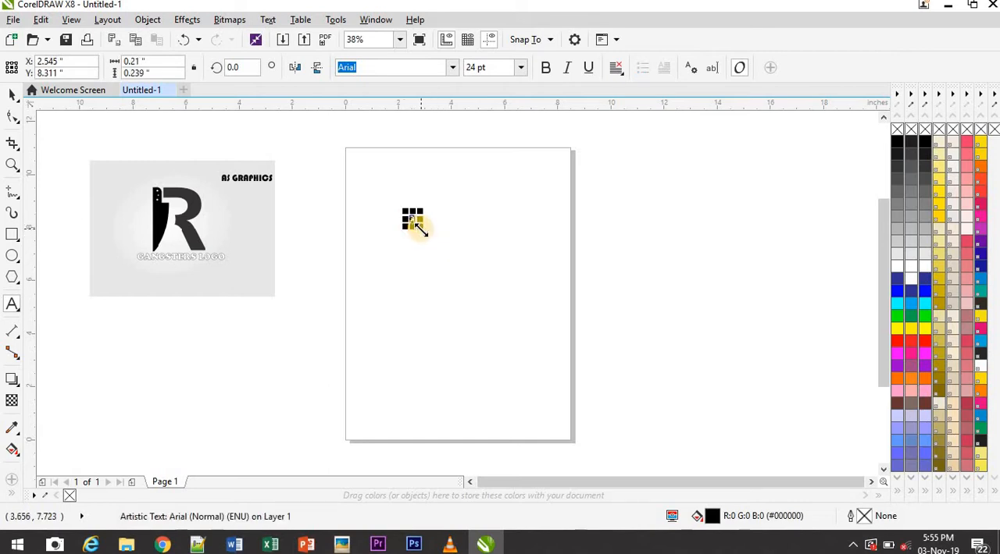
{"action": "left_click_drag", "start_coordinate": [419, 226], "coordinate": [627, 411]}
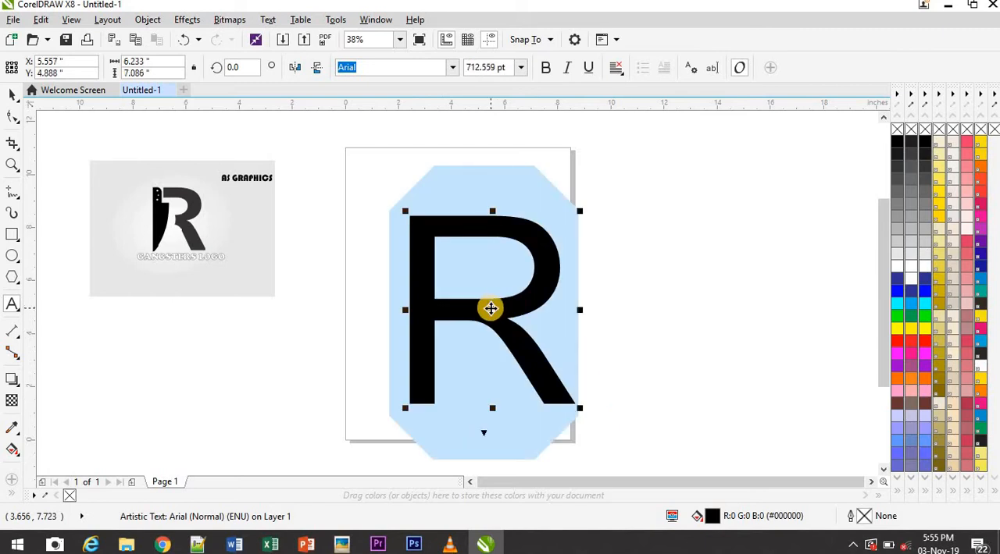
{"action": "left_click_drag", "start_coordinate": [490, 308], "coordinate": [468, 277]}
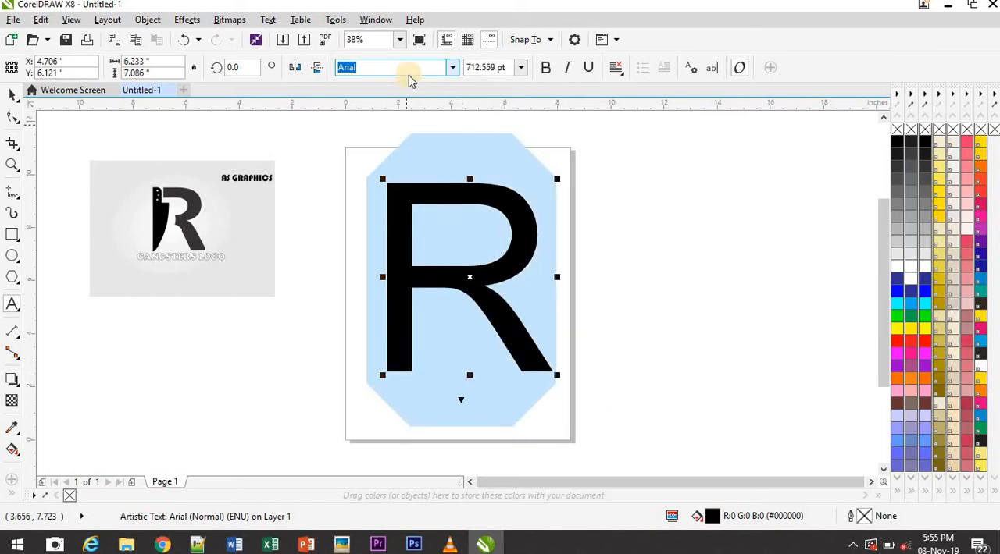
Set the font of the letter R to Bauhaus 93
{"action": "left_click", "coordinate": [452, 68]}
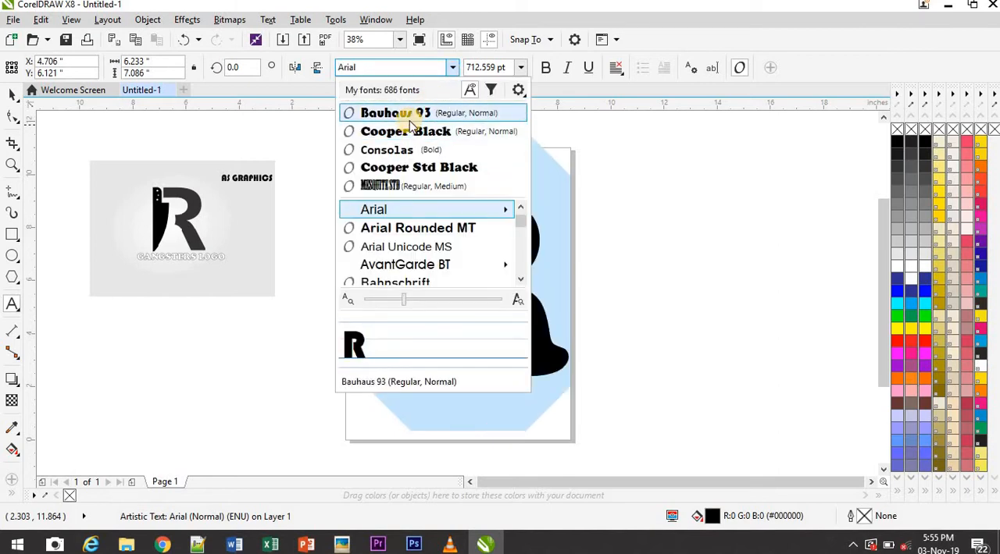
{"action": "left_click", "coordinate": [409, 119]}
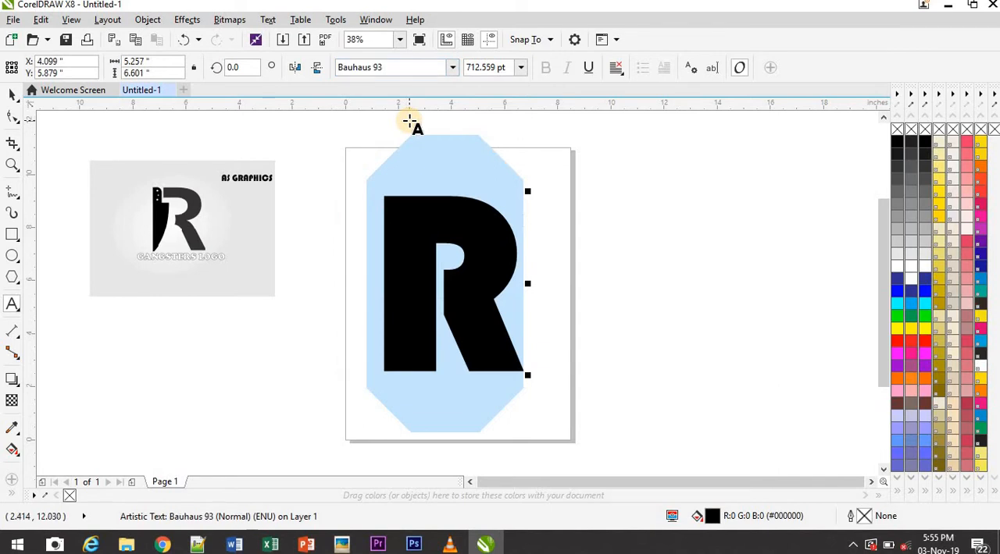
Compare fonts between Bauhaus and Clarendon BT on the letter R and set it to Britannic Bold
{"action": "left_click", "coordinate": [453, 69]}
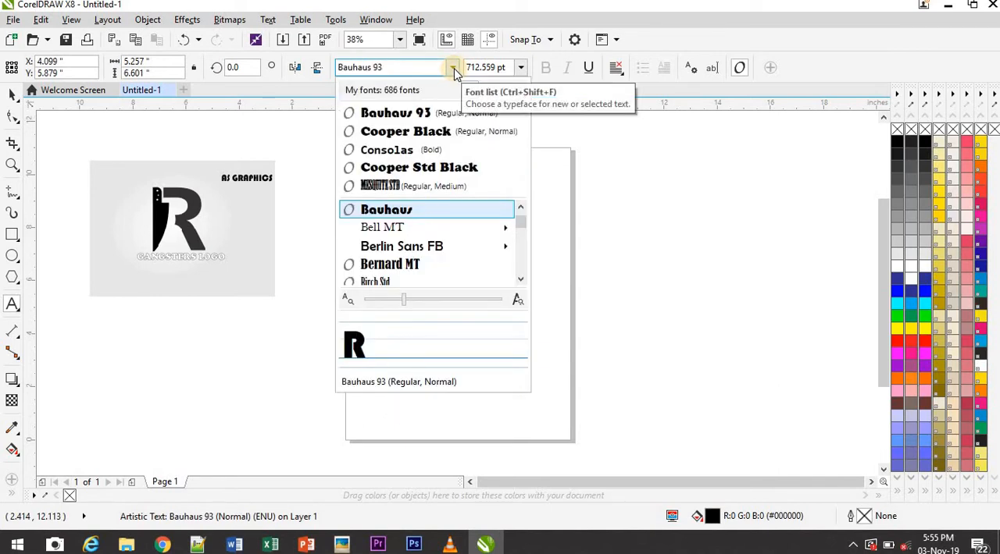
{"action": "key", "text": "Down"}
{"action": "key", "text": "Down"}
{"action": "key", "text": "Down"}
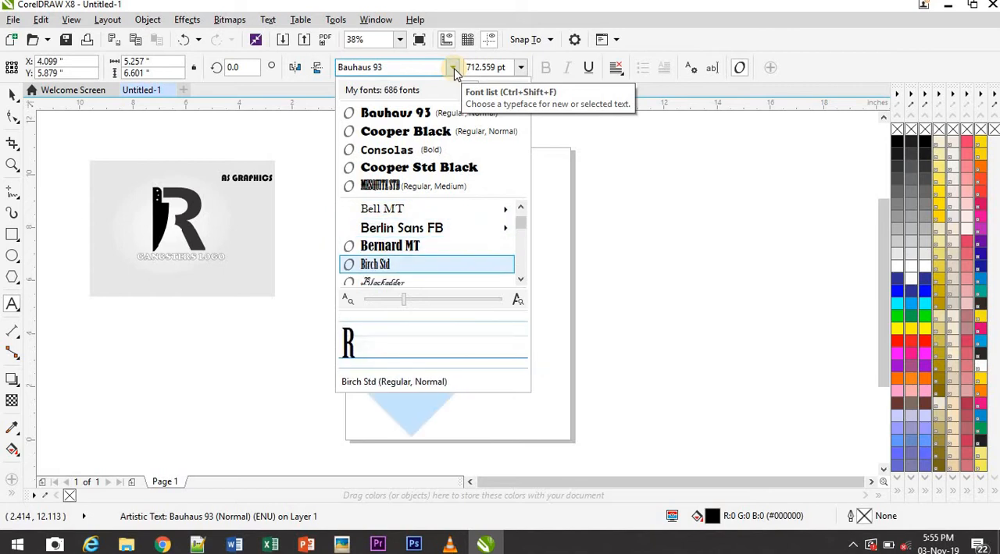
{"action": "key", "text": "Down"}
{"action": "key", "text": "Down"}
{"action": "key", "text": "Down"}
{"action": "key", "text": "Down"}
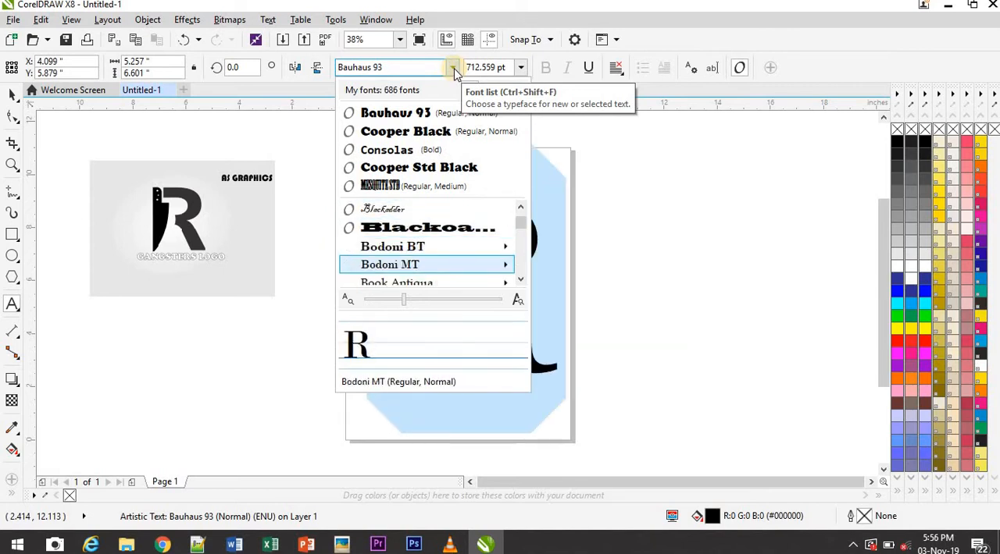
{"action": "key", "text": "Down"}
{"action": "key", "text": "Down"}
{"action": "key", "text": "Down"}
{"action": "key", "text": "Down"}
{"action": "key", "text": "Down"}
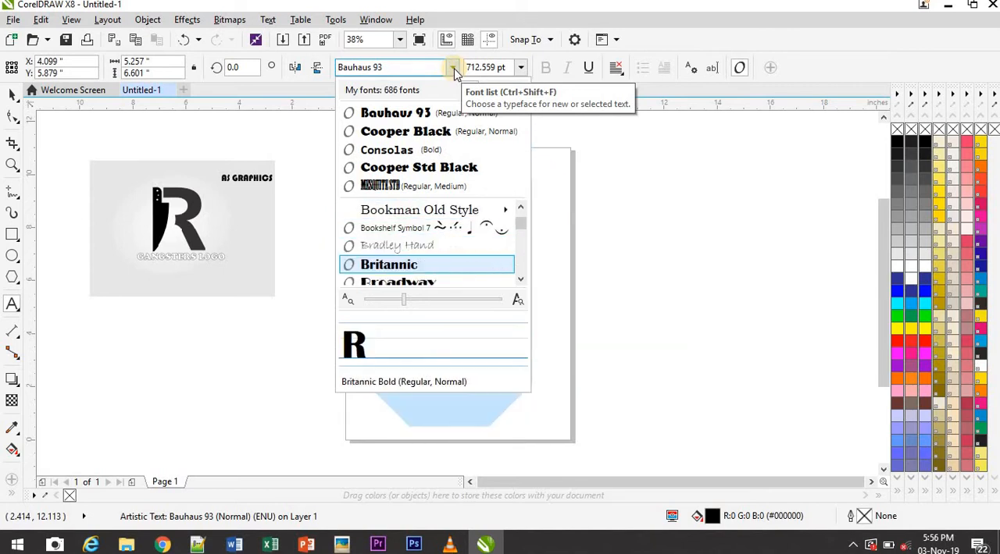
{"action": "key", "text": "Down"}
{"action": "key", "text": "Up"}
{"action": "key", "text": "Down"}
{"action": "key", "text": "Down"}
{"action": "key", "text": "Down"}
{"action": "key", "text": "Down"}
{"action": "key", "text": "Down"}
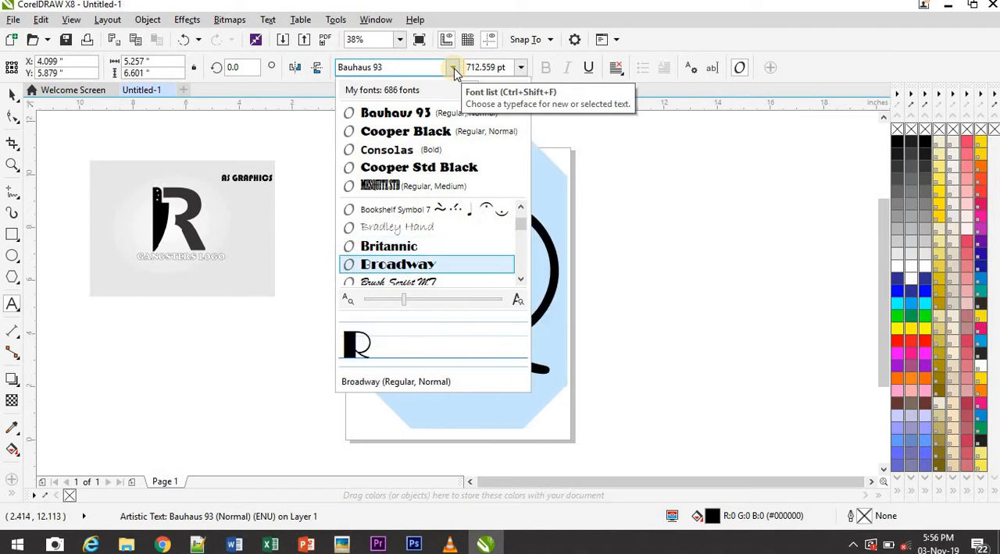
{"action": "key", "text": "Down"}
{"action": "key", "text": "Down"}
{"action": "key", "text": "Down"}
{"action": "key", "text": "Down"}
{"action": "key", "text": "Down"}
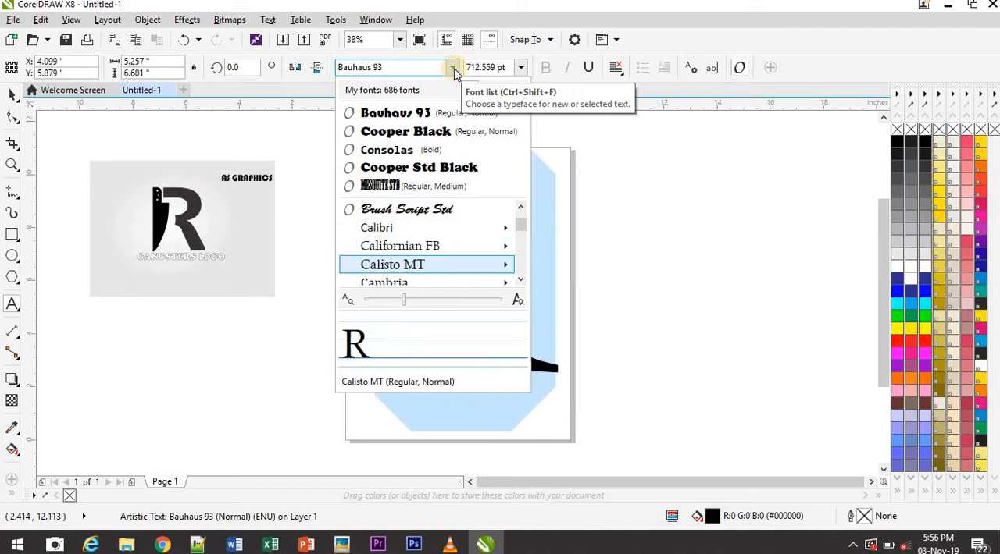
{"action": "key", "text": "Down"}
{"action": "key", "text": "Down"}
{"action": "key", "text": "Down"}
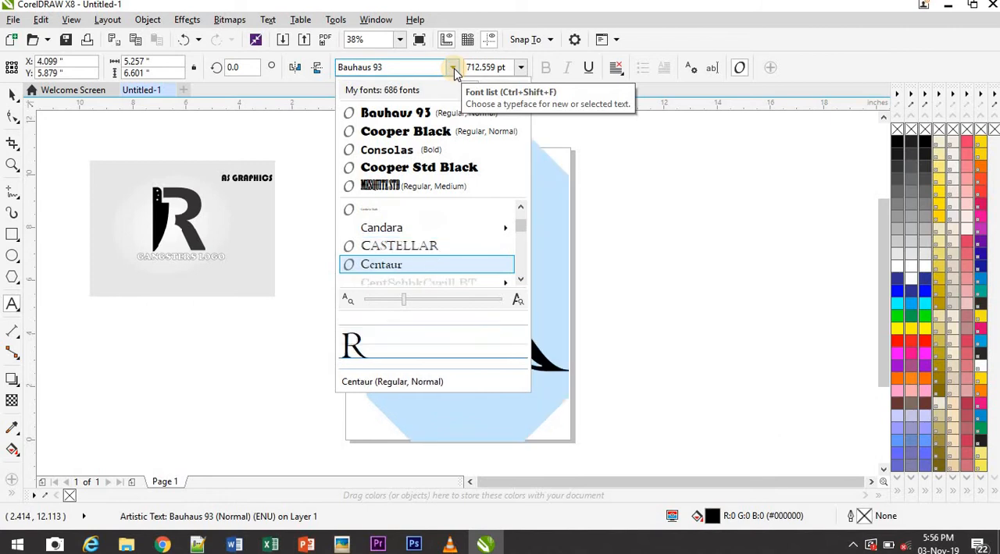
{"action": "key", "text": "Down"}
{"action": "key", "text": "Down"}
{"action": "key", "text": "Down"}
{"action": "key", "text": "Down"}
{"action": "key", "text": "Down"}
{"action": "key", "text": "Down"}
{"action": "key", "text": "Down"}
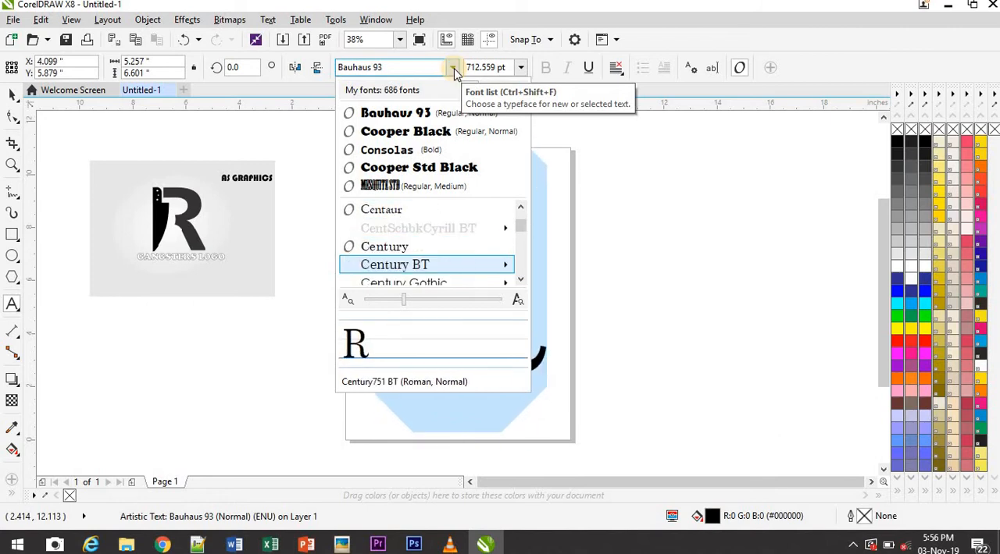
{"action": "key", "text": "Down"}
{"action": "key", "text": "Down"}
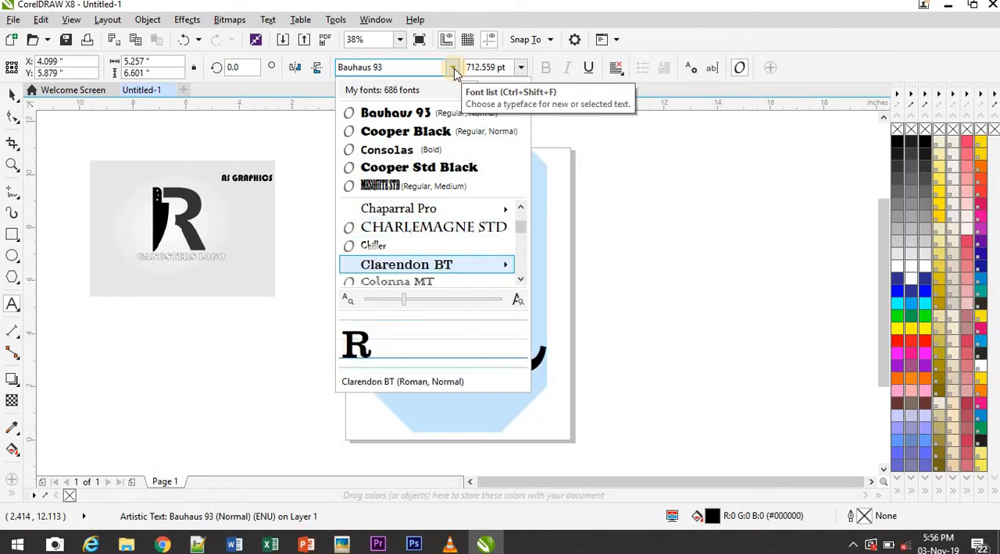
{"action": "key", "text": "Up"}
{"action": "key", "text": "Up"}
{"action": "key", "text": "Up"}
{"action": "key", "text": "Up"}
{"action": "key", "text": "Up"}
{"action": "key", "text": "Up"}
{"action": "key", "text": "Up"}
{"action": "key", "text": "Up"}
{"action": "key", "text": "Up"}
{"action": "key", "text": "Up"}
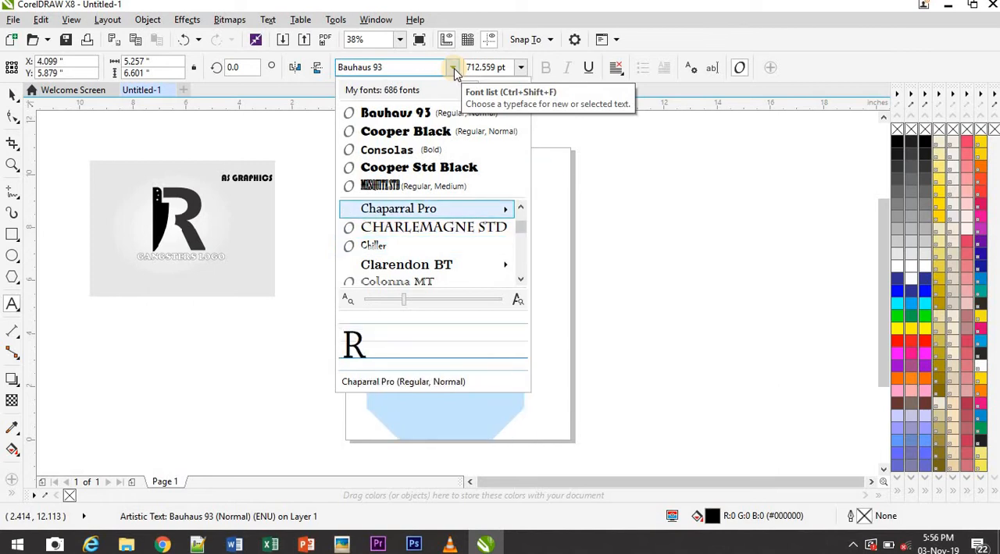
{"action": "key", "text": "Up"}
{"action": "key", "text": "Up"}
{"action": "key", "text": "Up"}
{"action": "key", "text": "Up"}
{"action": "key", "text": "Up"}
{"action": "key", "text": "Up"}
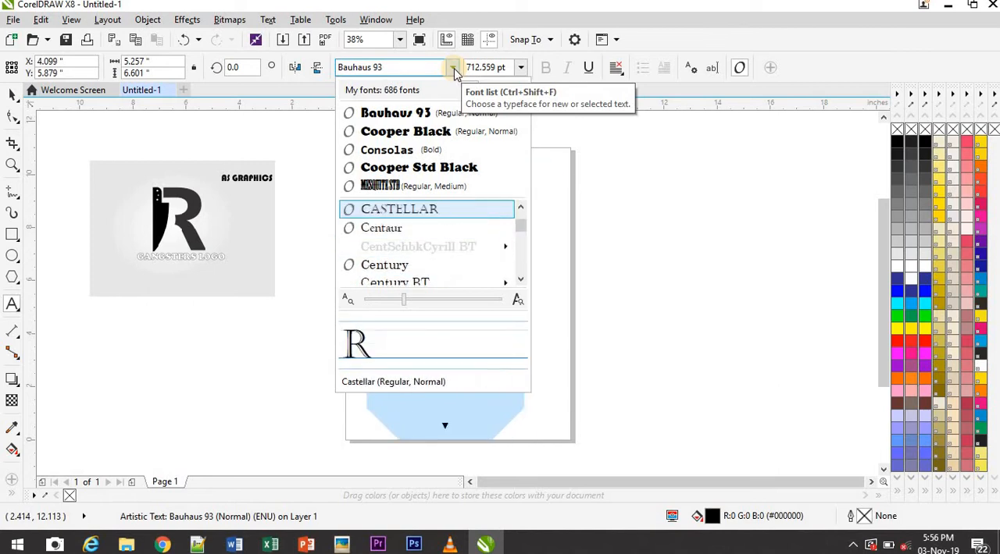
{"action": "key", "text": "Down"}
{"action": "key", "text": "Down"}
{"action": "key", "text": "Down"}
{"action": "key", "text": "Down"}
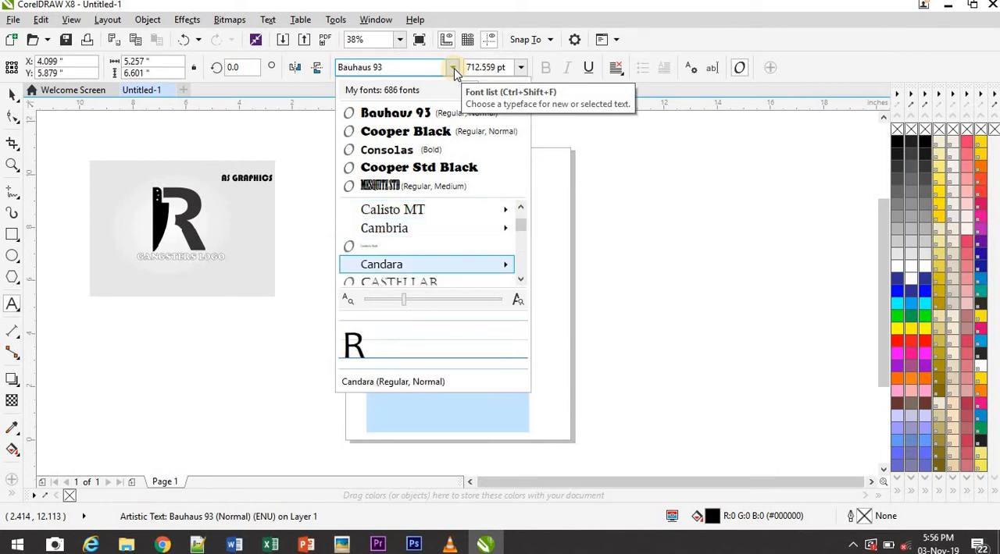
{"action": "key", "text": "Up"}
{"action": "key", "text": "Up"}
{"action": "key", "text": "Up"}
{"action": "key", "text": "Up"}
{"action": "key", "text": "Up"}
{"action": "key", "text": "Up"}
{"action": "key", "text": "Up"}
{"action": "key", "text": "Up"}
{"action": "key", "text": "Up"}
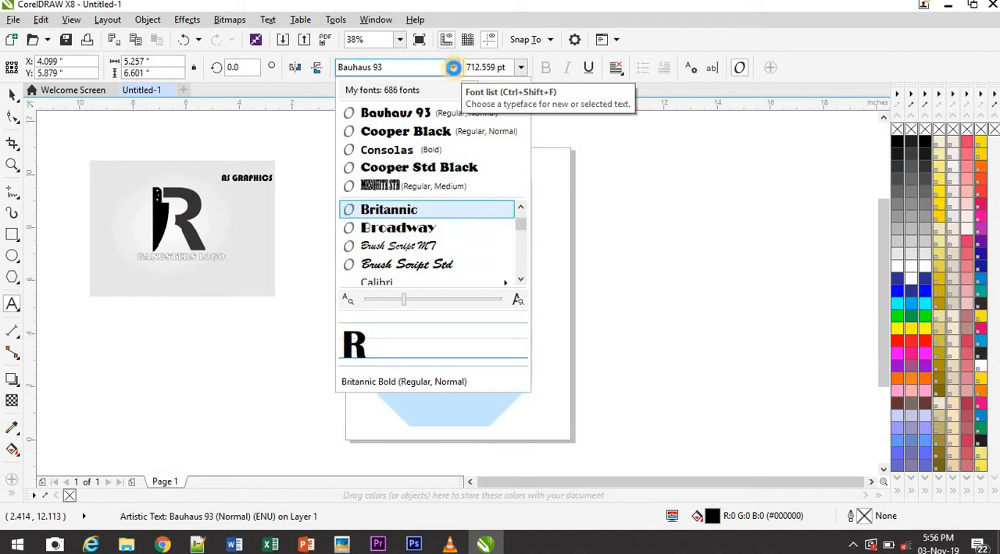
{"action": "key", "text": "Return"}
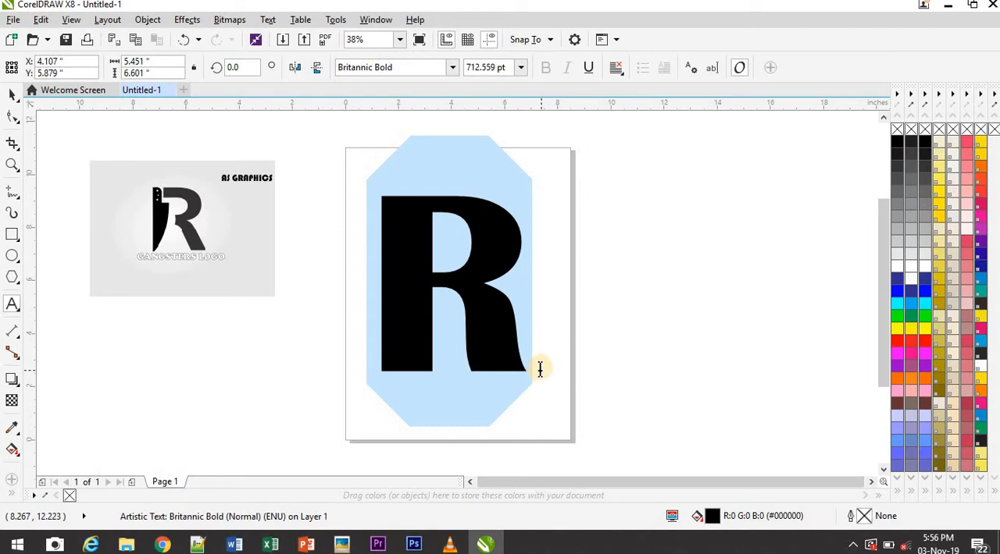
Draw a near-vertical Pen tool line about 1.8 inches long across the R's upper edge, where the stem meets the bowl
{"action": "left_click", "coordinate": [17, 200]}
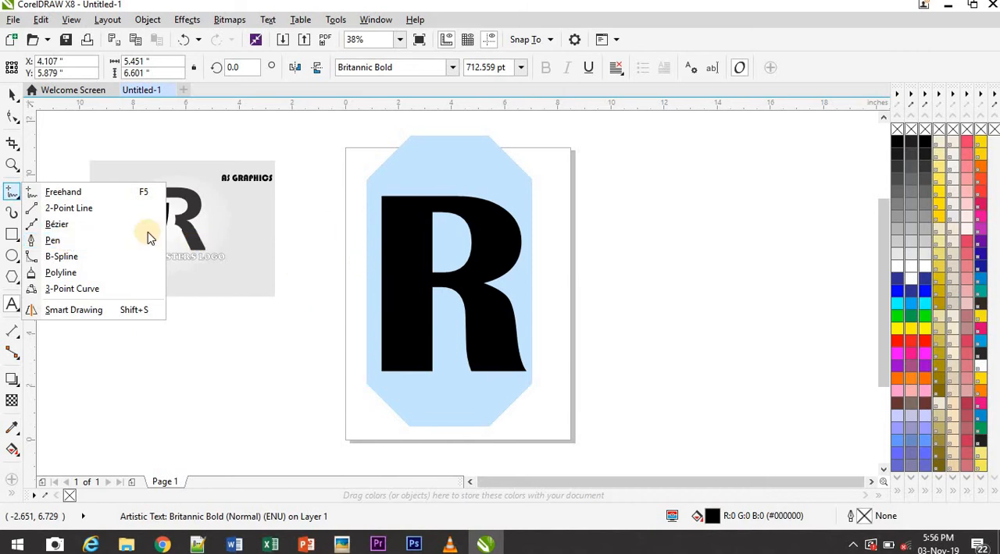
{"action": "left_click", "coordinate": [32, 244]}
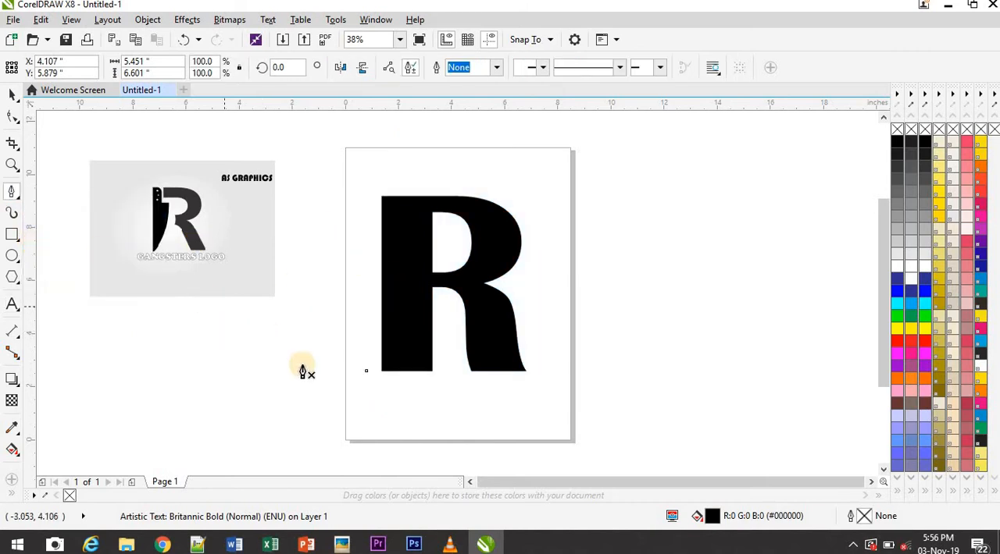
{"action": "left_click", "coordinate": [429, 184]}
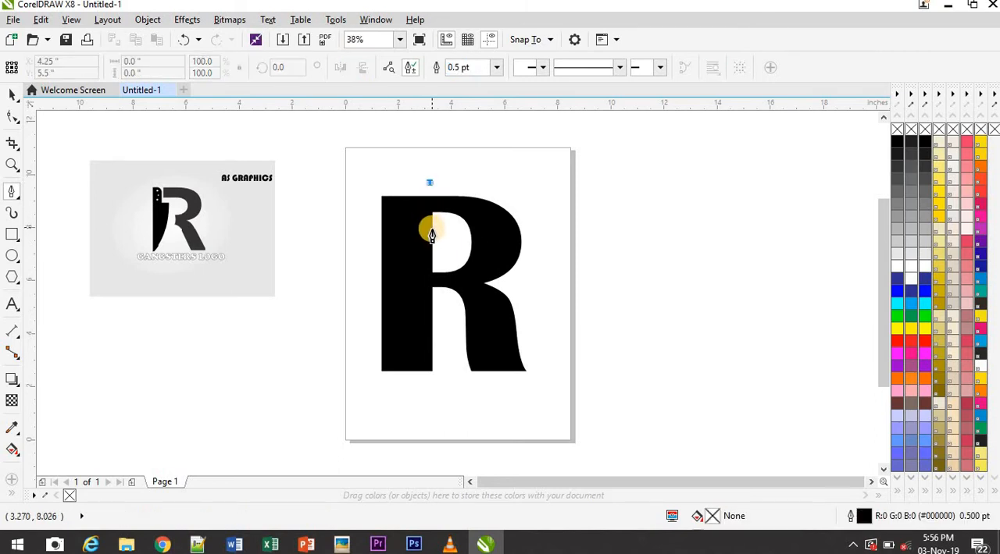
{"action": "double_click", "coordinate": [431, 232]}
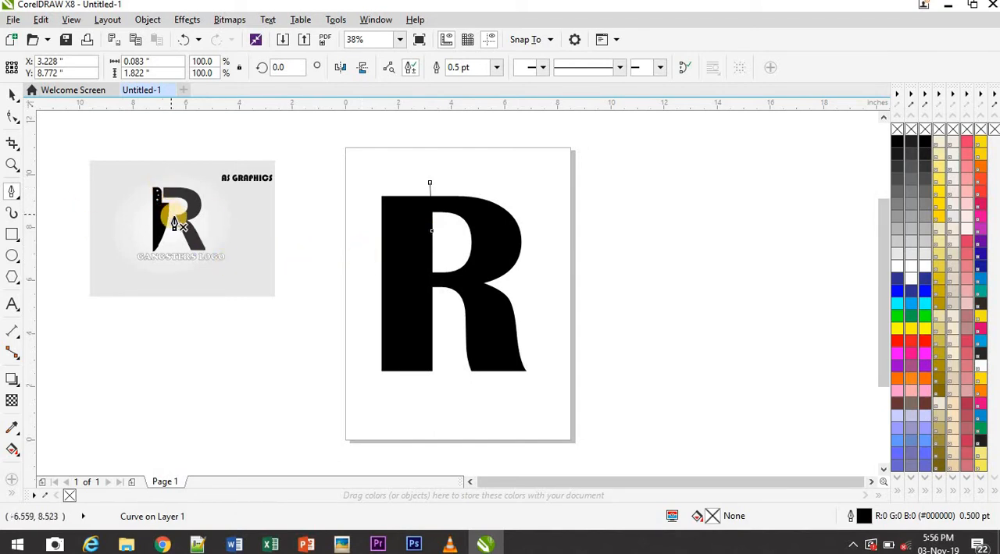
Draw a short curve about 0.2 by 1.3 inches with the Pen tool across the bar joining the R's stem to its leg
{"action": "left_click", "coordinate": [443, 264]}
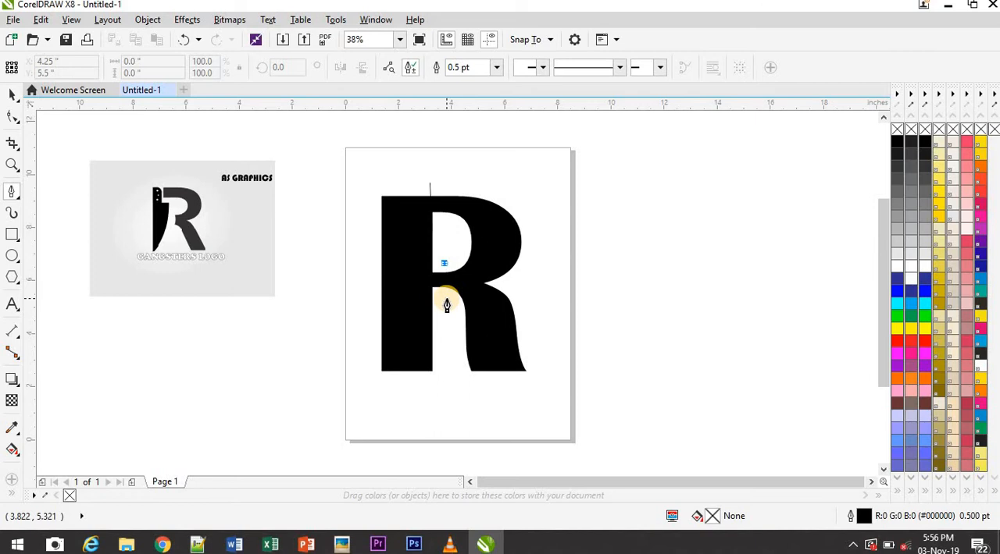
{"action": "left_click", "coordinate": [446, 298]}
{"action": "mouse_move", "coordinate": [442, 308]}
{"action": "left_mouse_down"}
{"action": "mouse_move", "coordinate": [440, 300]}
{"action": "mouse_move", "coordinate": [438, 324]}
{"action": "left_mouse_up"}
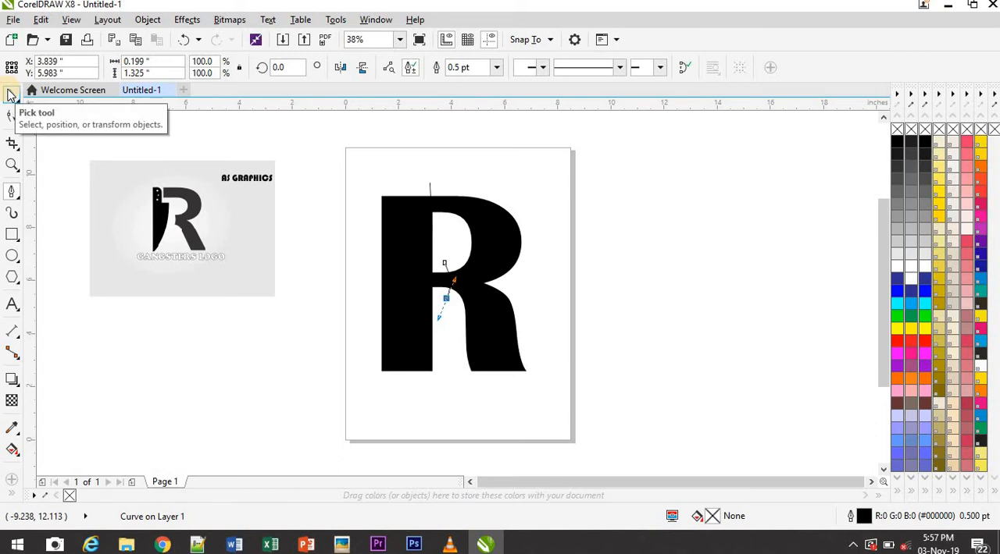
{"action": "left_click", "coordinate": [11, 93]}
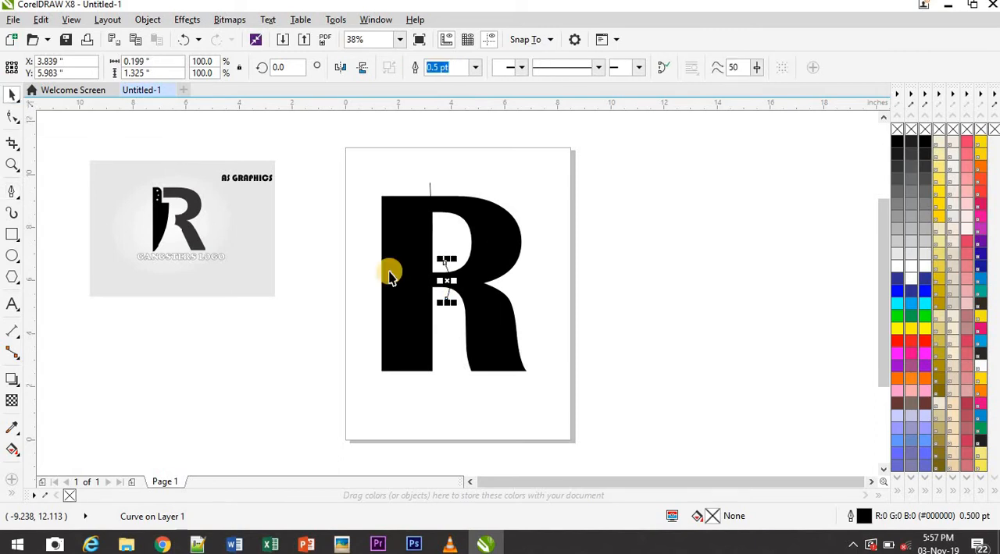
Change the letter R's black fill to white and give it a black 0.5 pt outline
{"action": "left_click", "coordinate": [498, 319]}
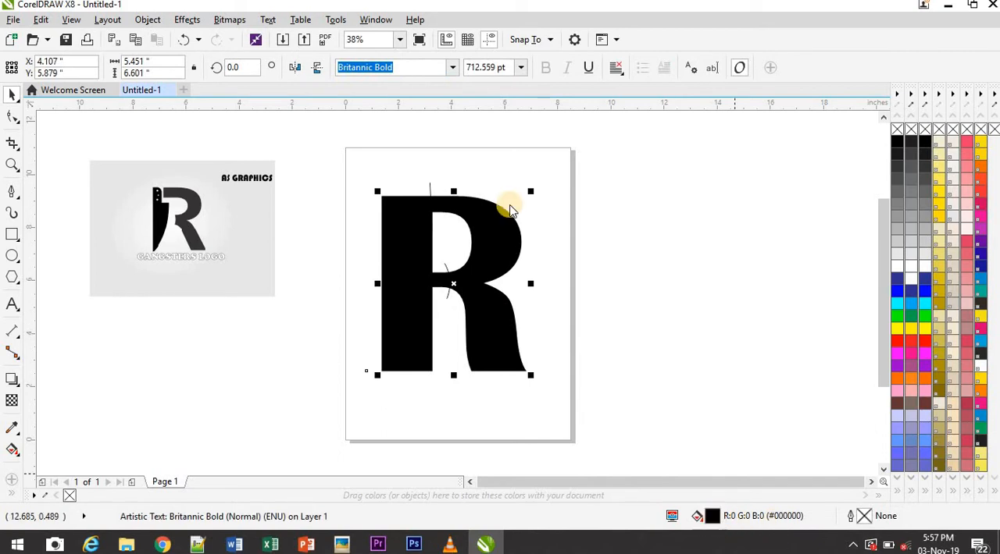
{"action": "double_click", "coordinate": [712, 518]}
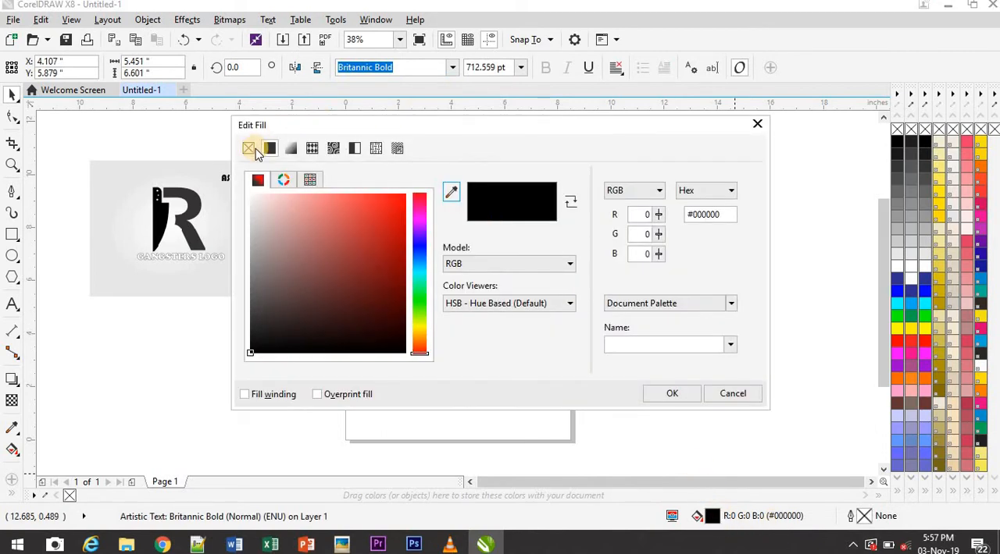
{"action": "left_click", "coordinate": [250, 149]}
{"action": "left_click", "coordinate": [666, 395]}
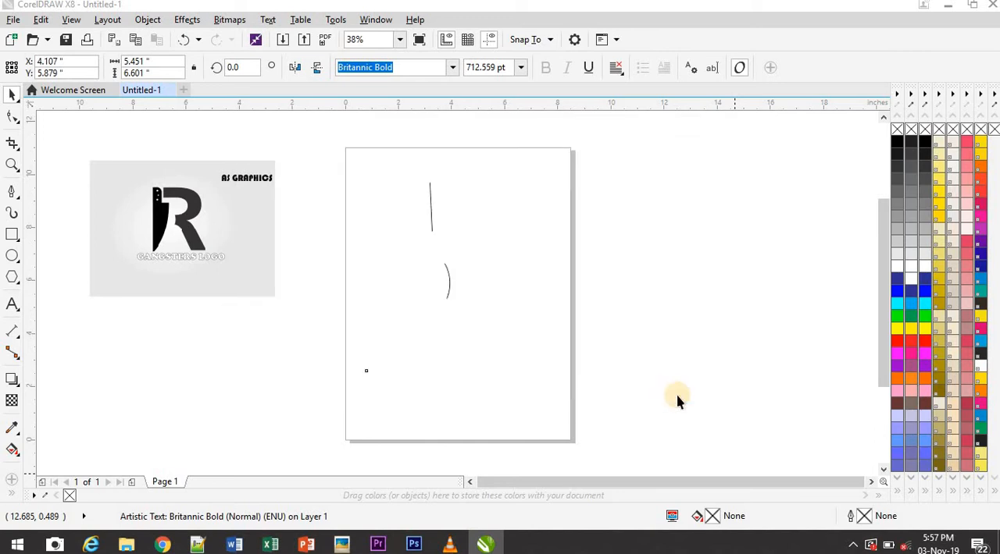
{"action": "double_click", "coordinate": [861, 519]}
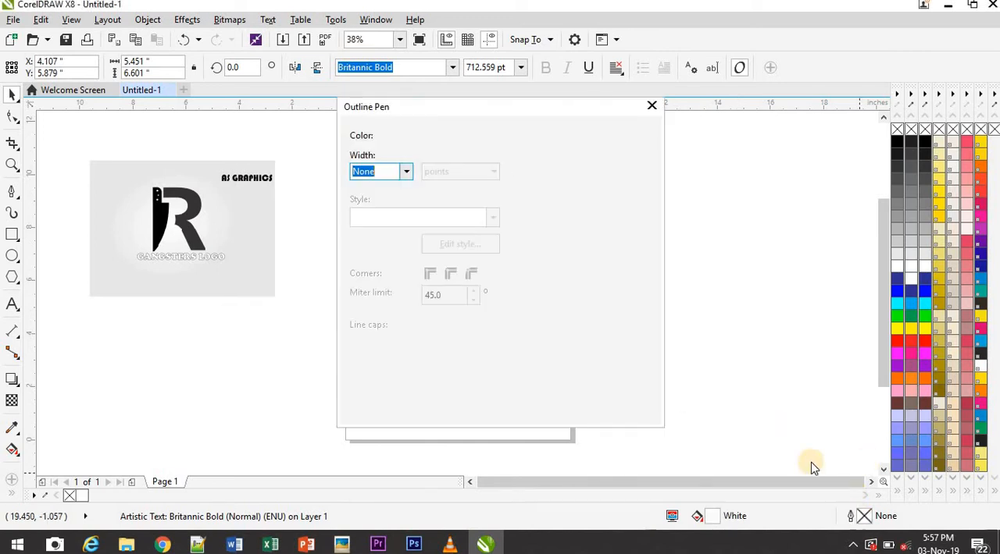
{"action": "left_click", "coordinate": [406, 172]}
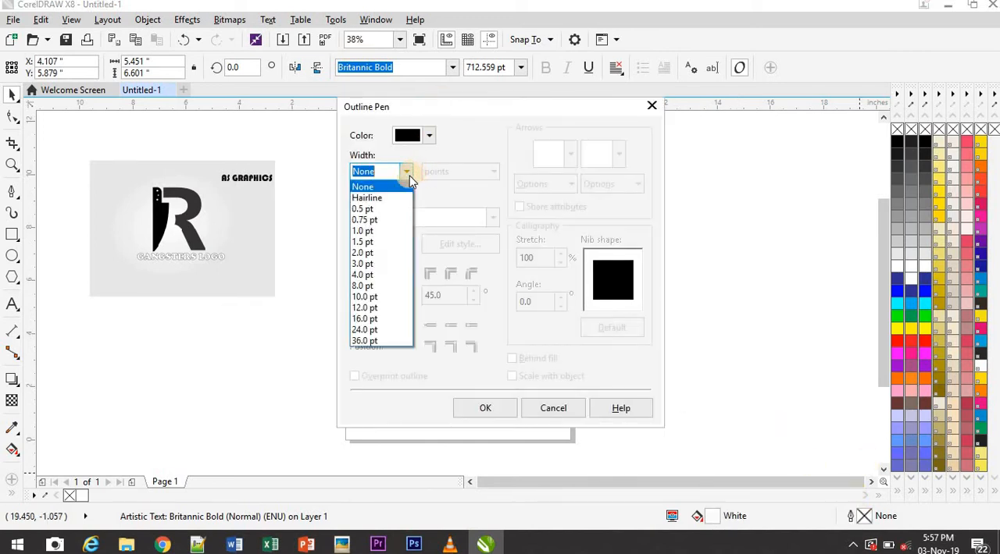
{"action": "left_click", "coordinate": [364, 209]}
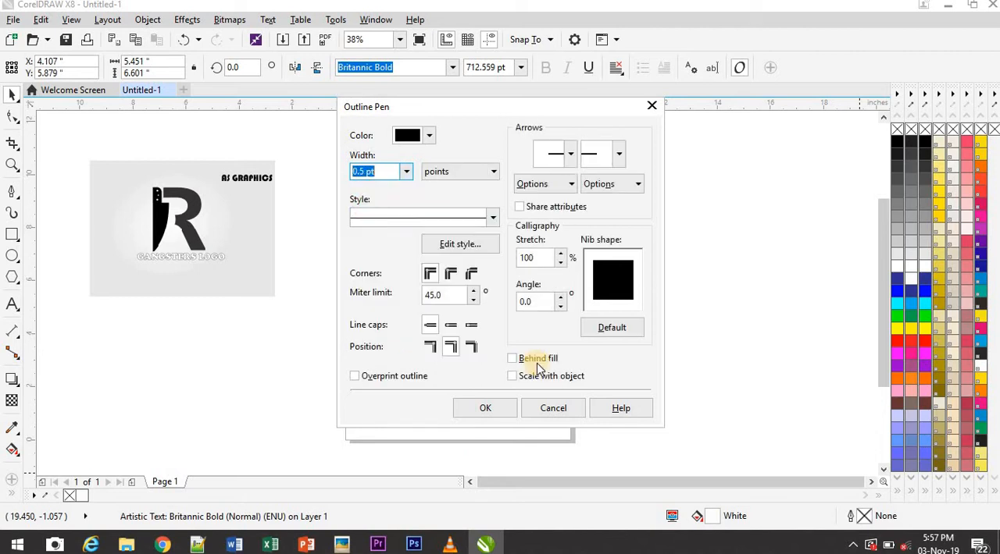
{"action": "left_click", "coordinate": [492, 409]}
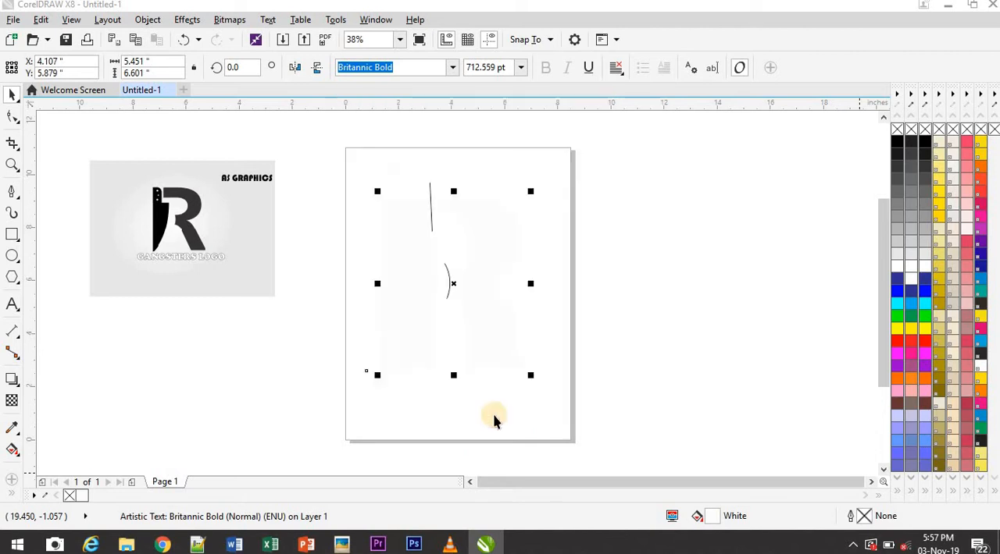
{"action": "left_click", "coordinate": [651, 398]}
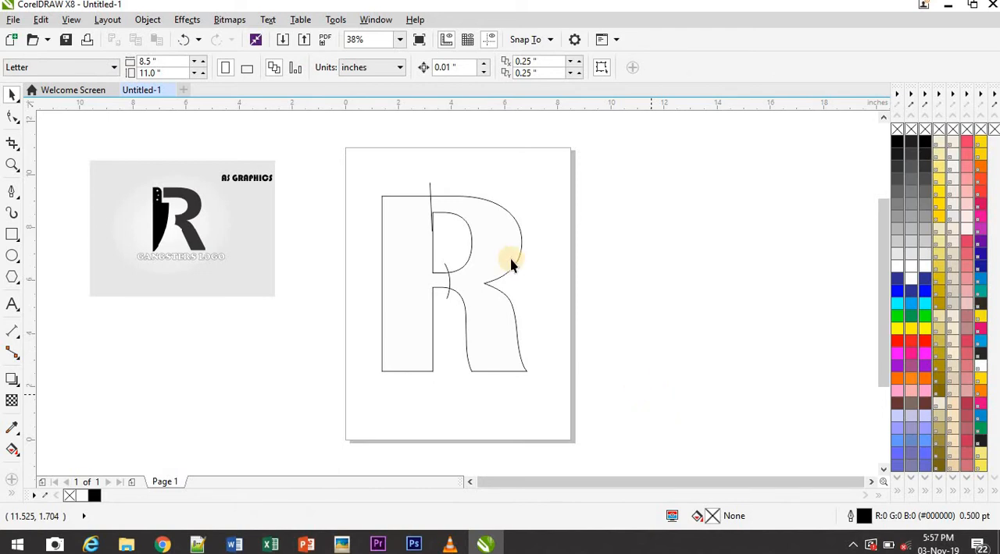
Try to shift the near-vertical dividing line slightly along the inner edge of the R's stem
{"action": "left_click", "coordinate": [430, 192]}
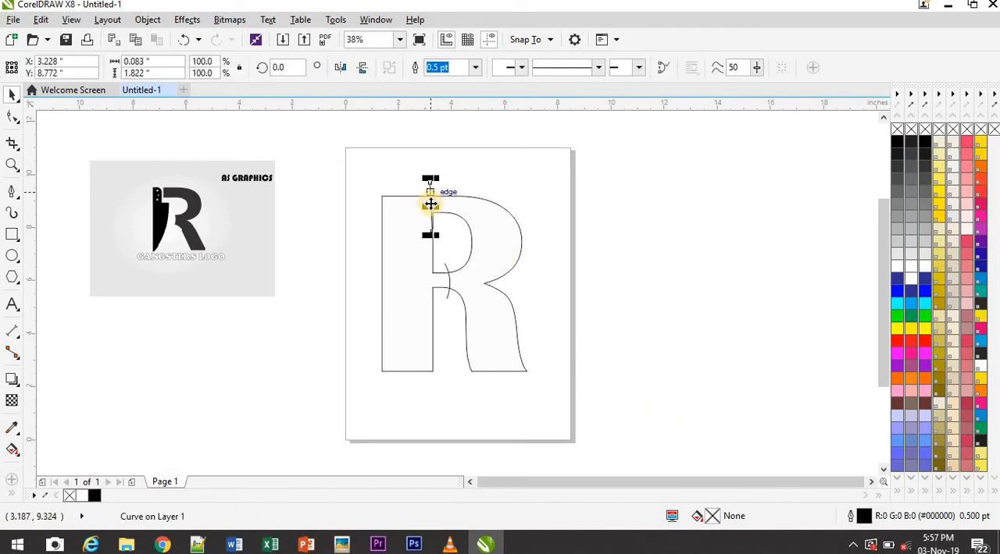
{"action": "left_click_drag", "start_coordinate": [430, 205], "coordinate": [437, 208]}
{"action": "left_click", "coordinate": [637, 270]}
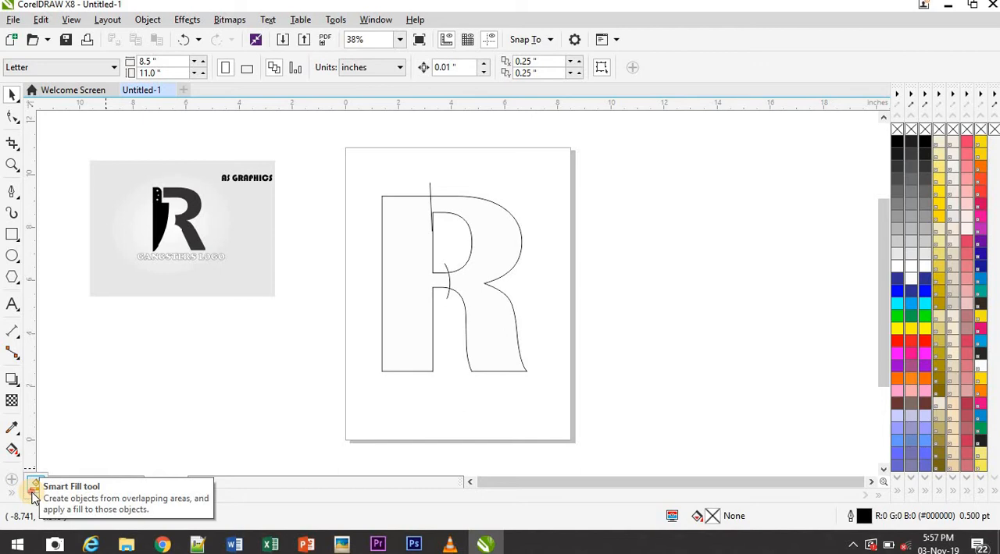
Try a red Smart Fill with no outline on the R's bowl section, and undo the fill
{"action": "left_click", "coordinate": [33, 494]}
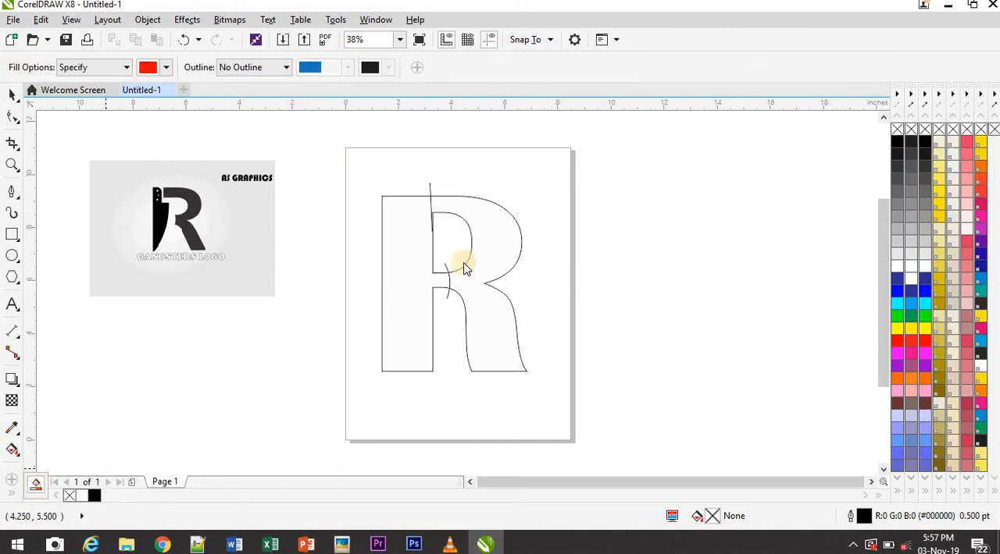
{"action": "left_click", "coordinate": [466, 207]}
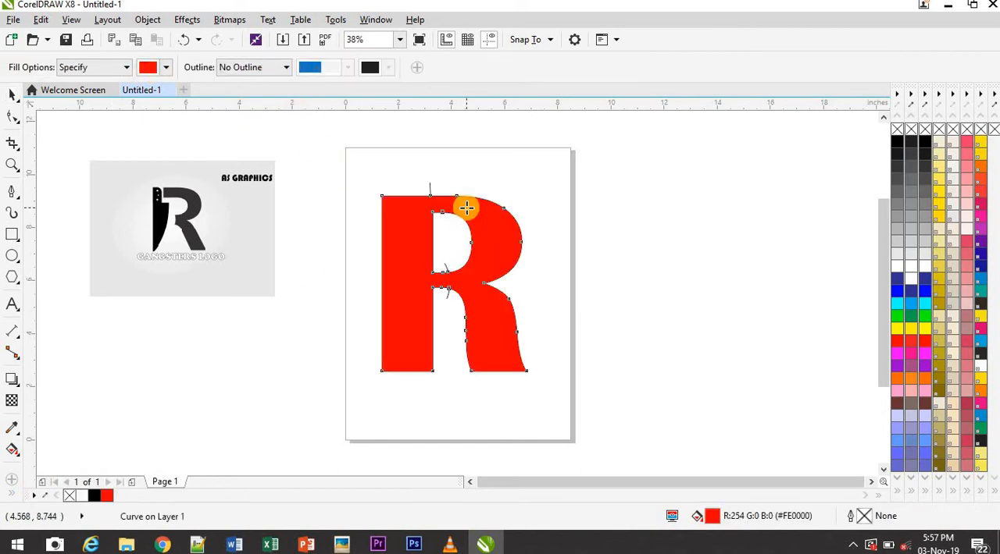
{"action": "key", "text": "ctrl+z"}
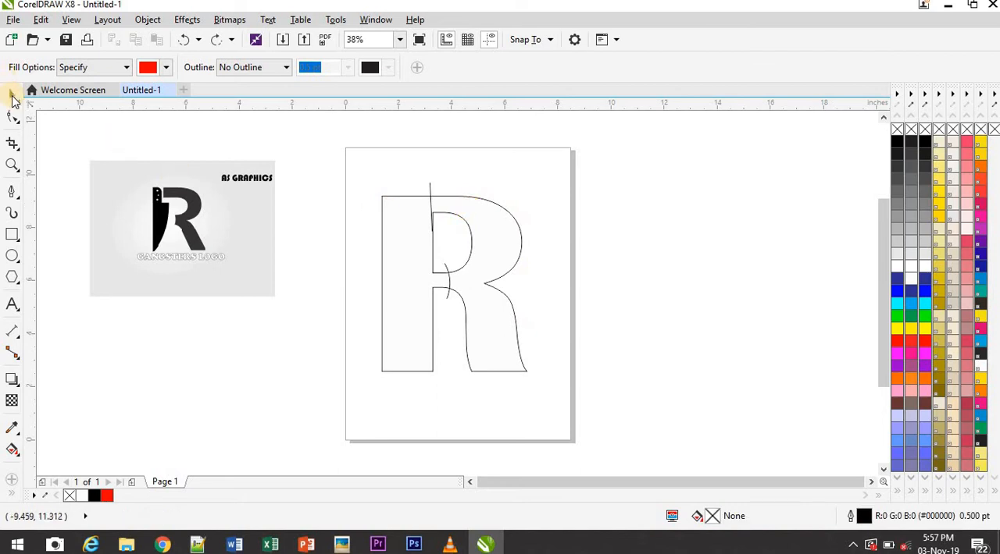
{"action": "key", "text": "z"}
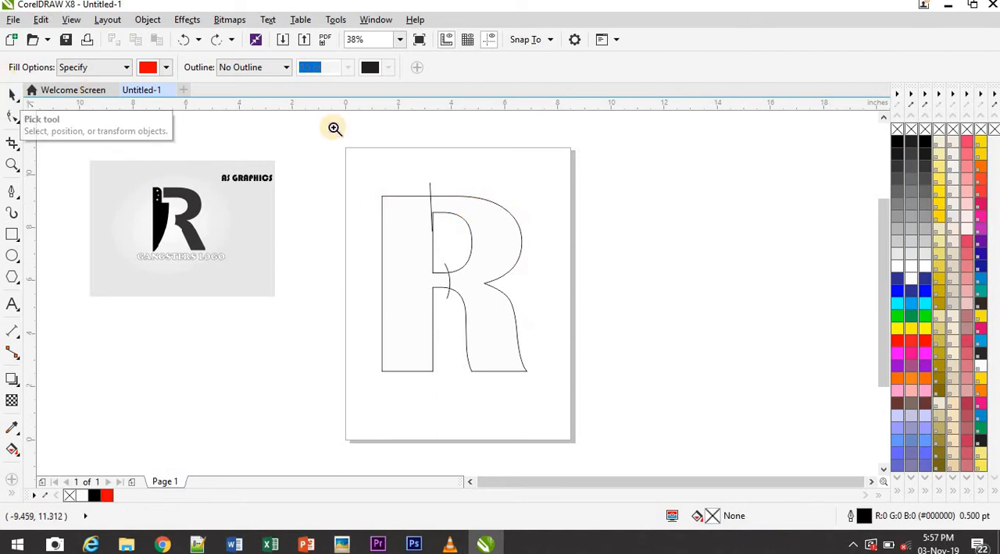
Shift the near-vertical dividing line slightly so it crosses the upper inner corner of the R's bowl opening
{"action": "left_click", "coordinate": [484, 277]}
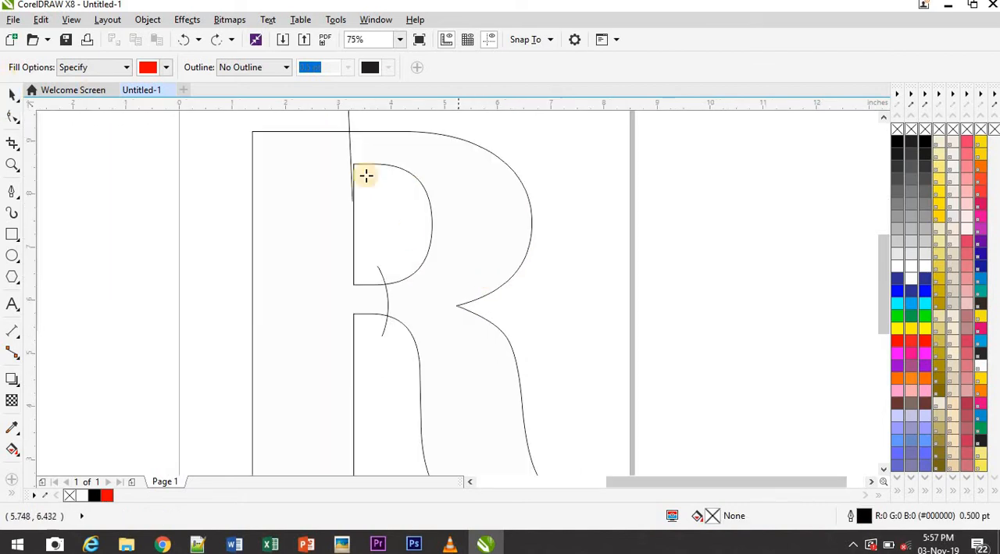
{"action": "left_click", "coordinate": [10, 94]}
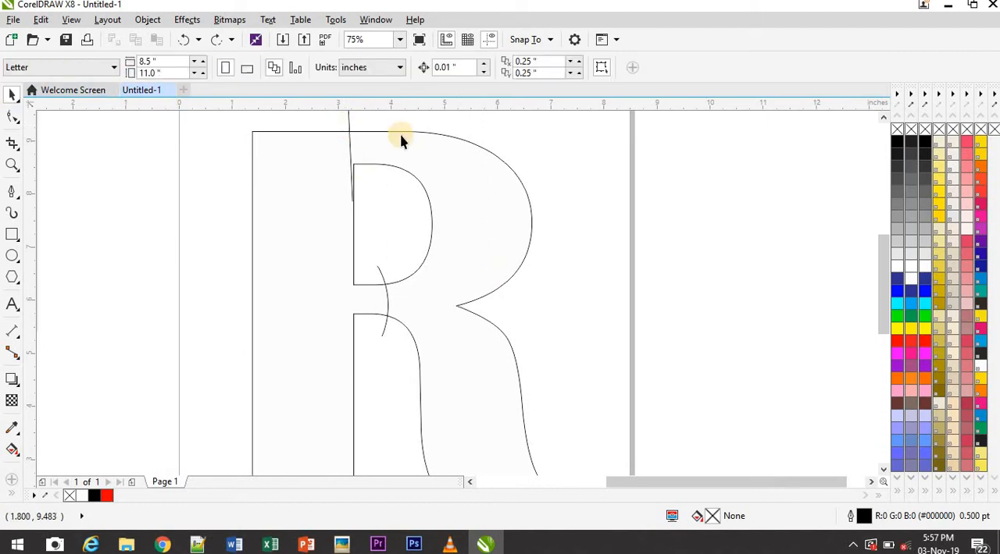
{"action": "left_click", "coordinate": [349, 127]}
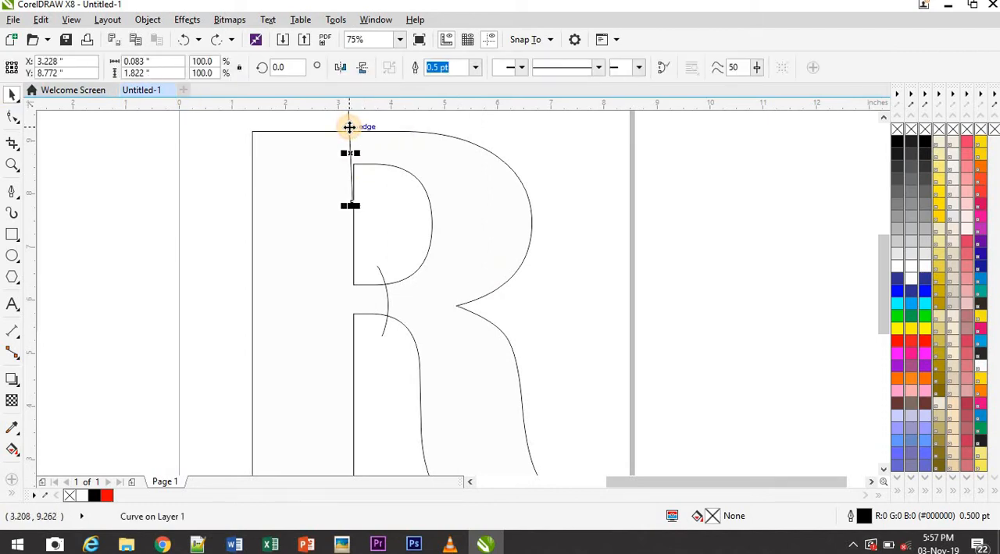
{"action": "left_click_drag", "start_coordinate": [349, 127], "coordinate": [355, 134]}
{"action": "left_click", "coordinate": [566, 227]}
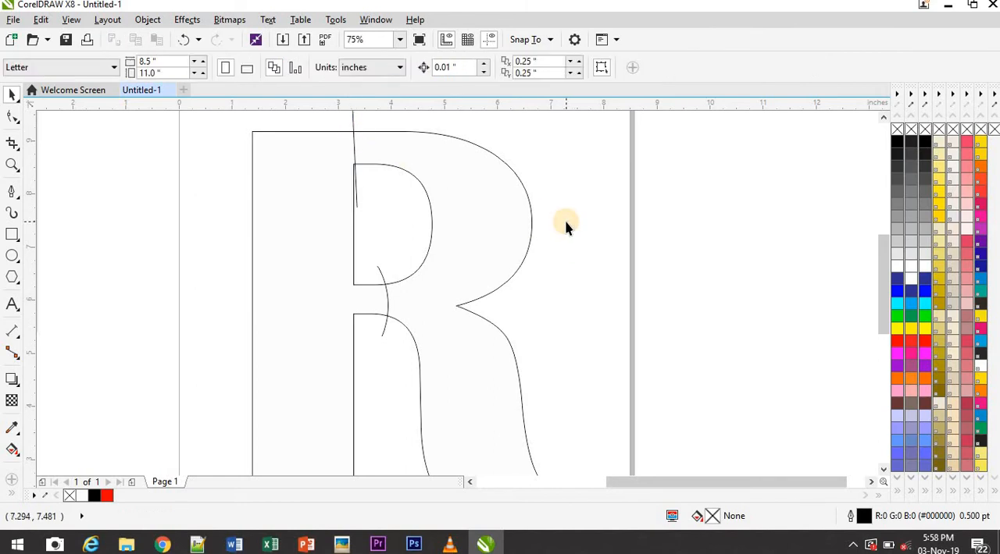
{"action": "scroll", "coordinate": [566, 226], "scroll_direction": "down", "scroll_amount": 2}
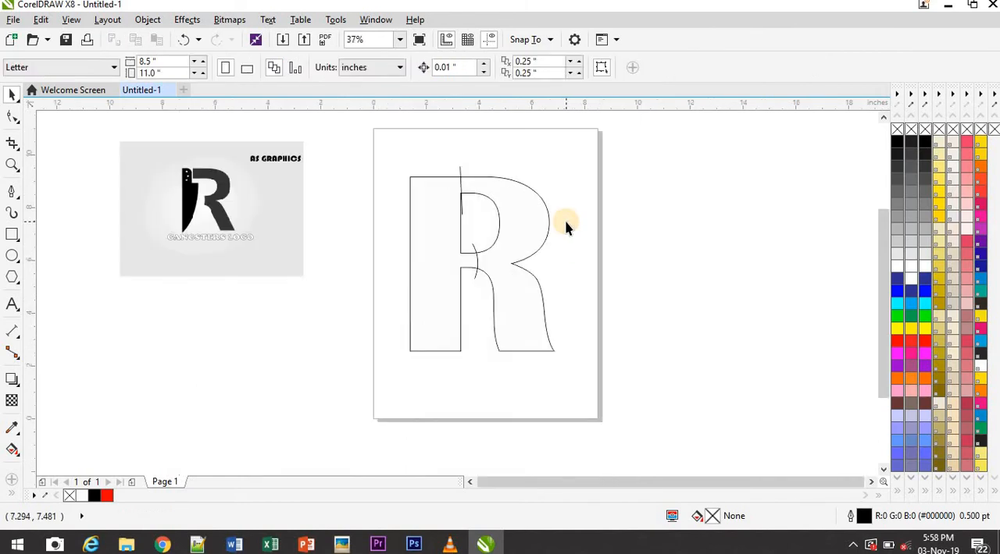
Smart Fill the R's bowl and leg section between the two cut lines with red and no outline
{"action": "left_click", "coordinate": [14, 493]}
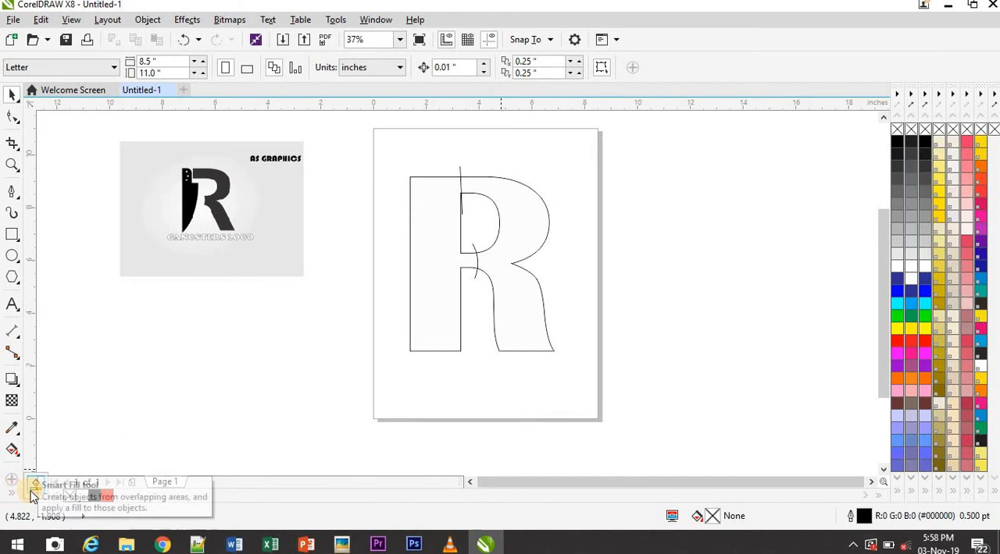
{"action": "left_click", "coordinate": [31, 490]}
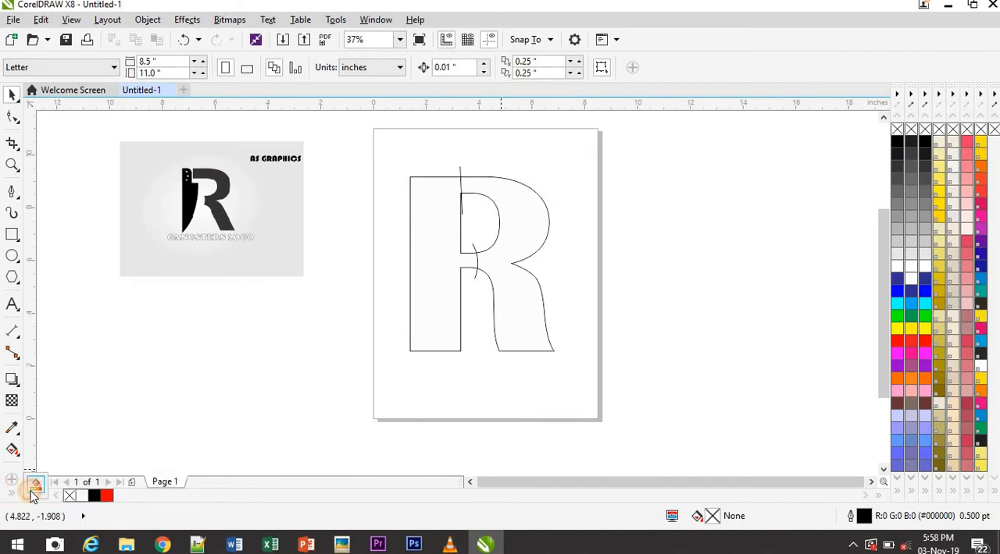
{"action": "left_click", "coordinate": [503, 267]}
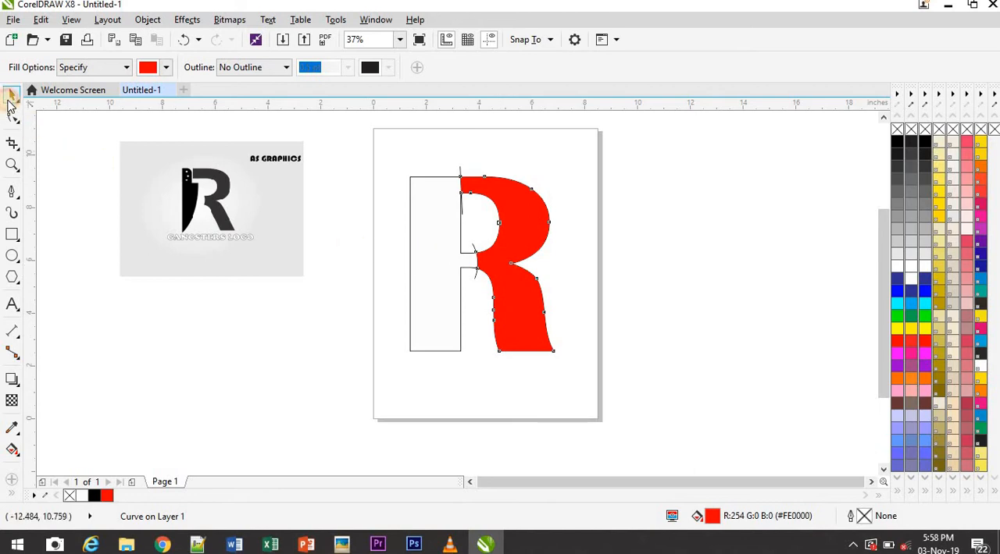
Move the red bowl-and-leg shape off the page to its right and delete the original R outline with both cut lines
{"action": "left_click", "coordinate": [11, 97]}
{"action": "left_click_drag", "start_coordinate": [518, 286], "coordinate": [687, 283]}
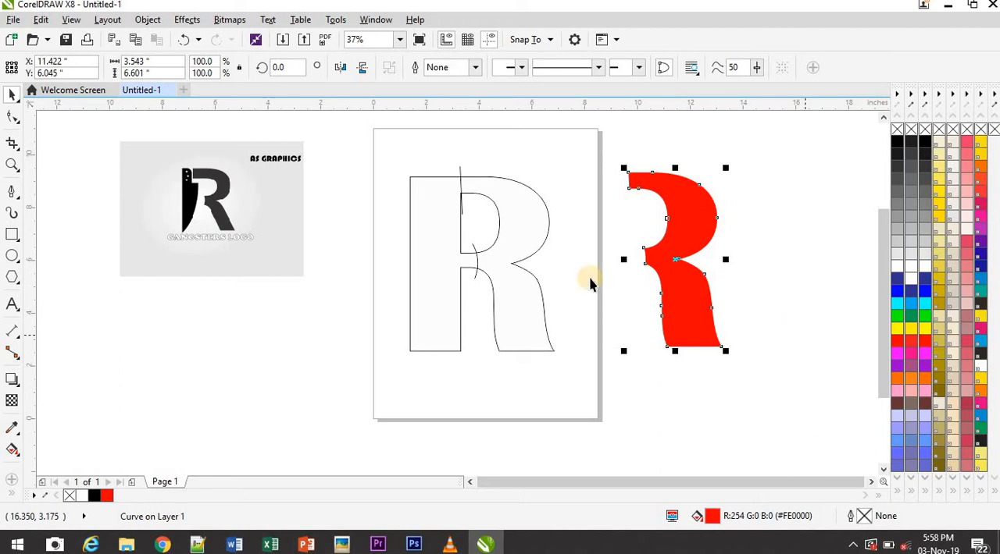
{"action": "left_click_drag", "start_coordinate": [371, 164], "coordinate": [580, 365]}
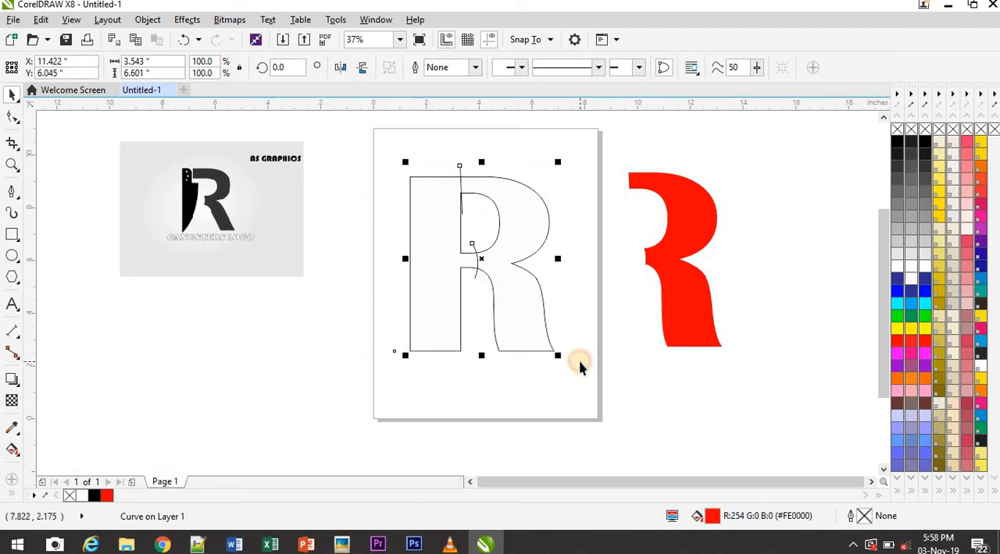
{"action": "key", "text": "Delete"}
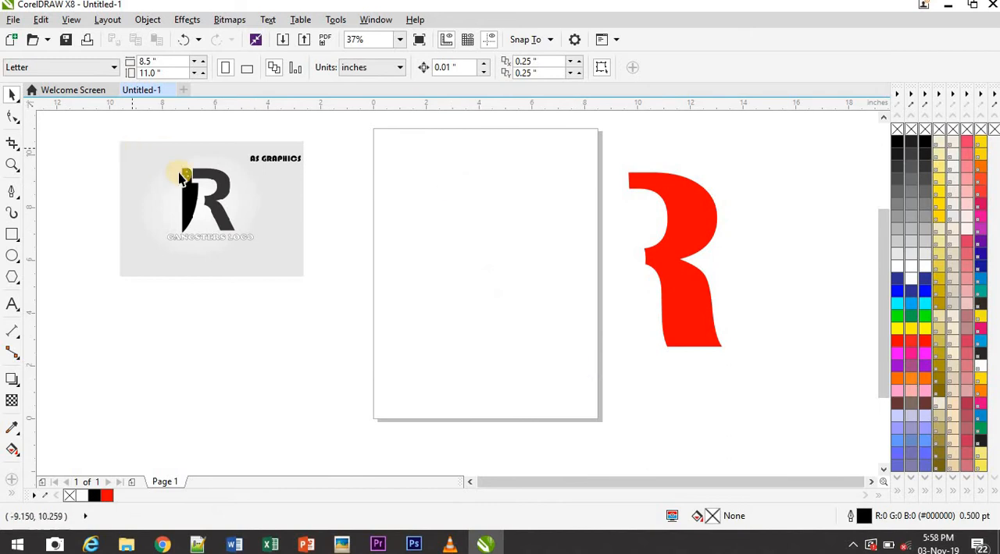
Draw a rectangle about 1.67 by 4.36 inches, convert it to curves, and move its lower-right node onto the lower-left corner
{"action": "left_click", "coordinate": [8, 238]}
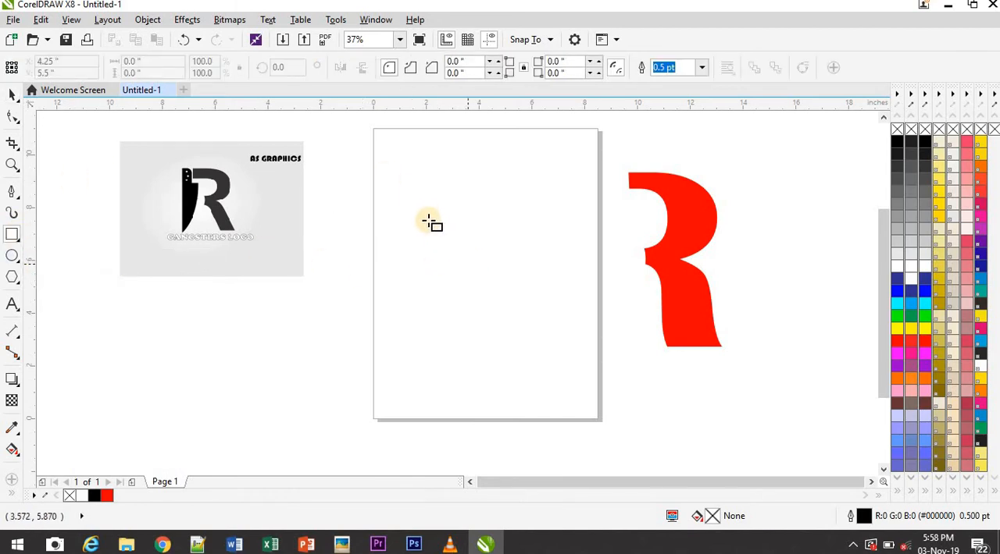
{"action": "mouse_move", "coordinate": [425, 213]}
{"action": "left_mouse_down"}
{"action": "mouse_move", "coordinate": [435, 297]}
{"action": "mouse_move", "coordinate": [467, 330]}
{"action": "left_mouse_up"}
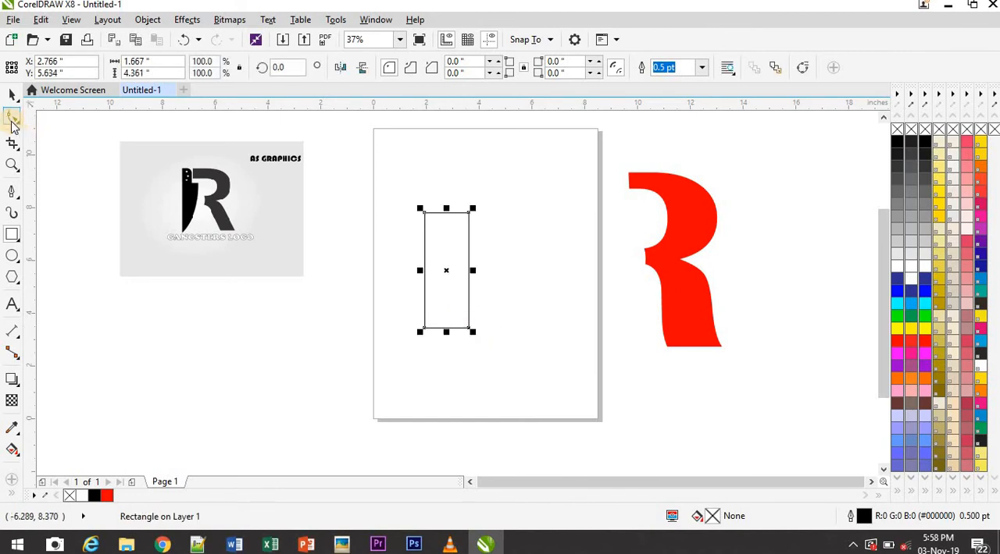
{"action": "left_click", "coordinate": [11, 121]}
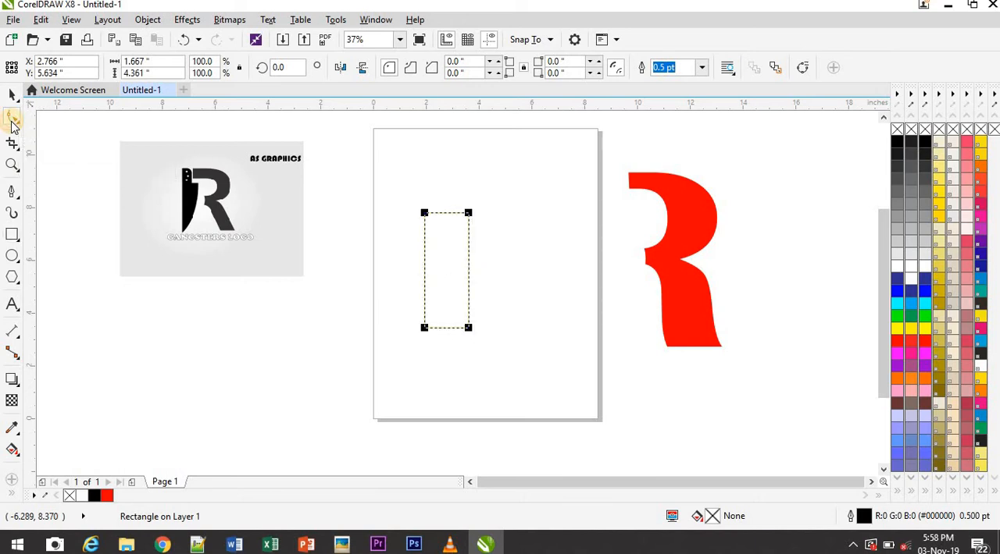
{"action": "left_click", "coordinate": [804, 68]}
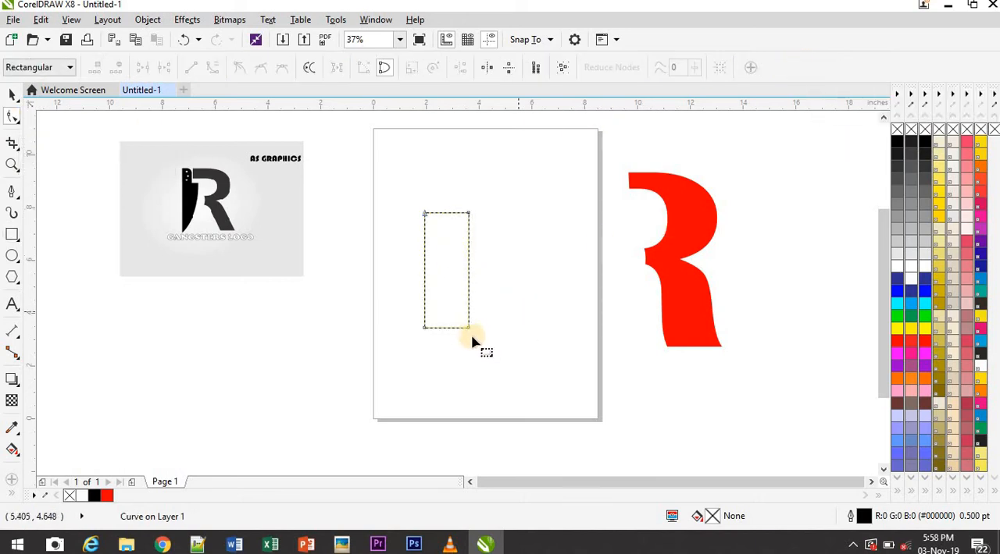
{"action": "left_click_drag", "start_coordinate": [467, 328], "coordinate": [425, 328]}
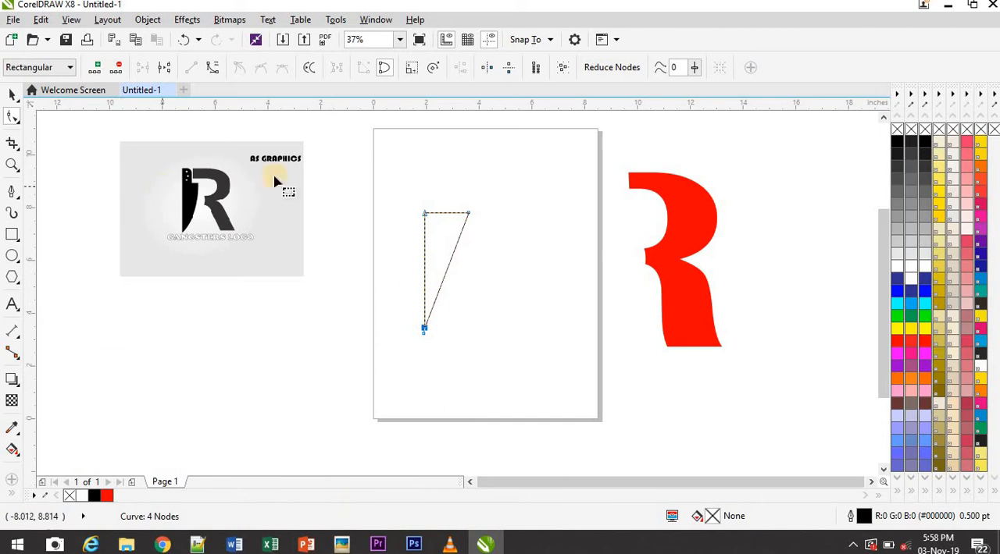
Convert the slanted edge of the triangular shape to a curve and bow it outward into a knife blade
{"action": "left_click", "coordinate": [446, 271]}
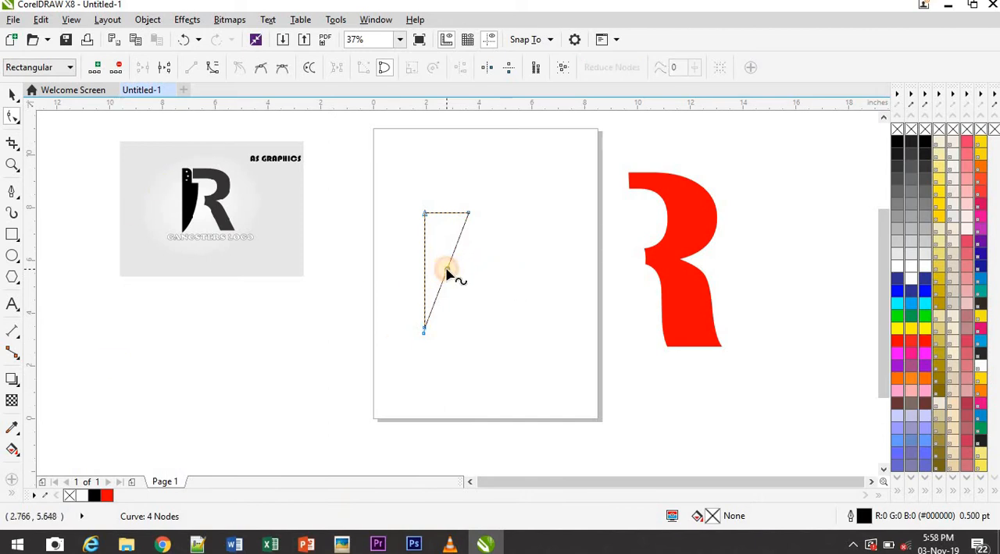
{"action": "left_click", "coordinate": [213, 73]}
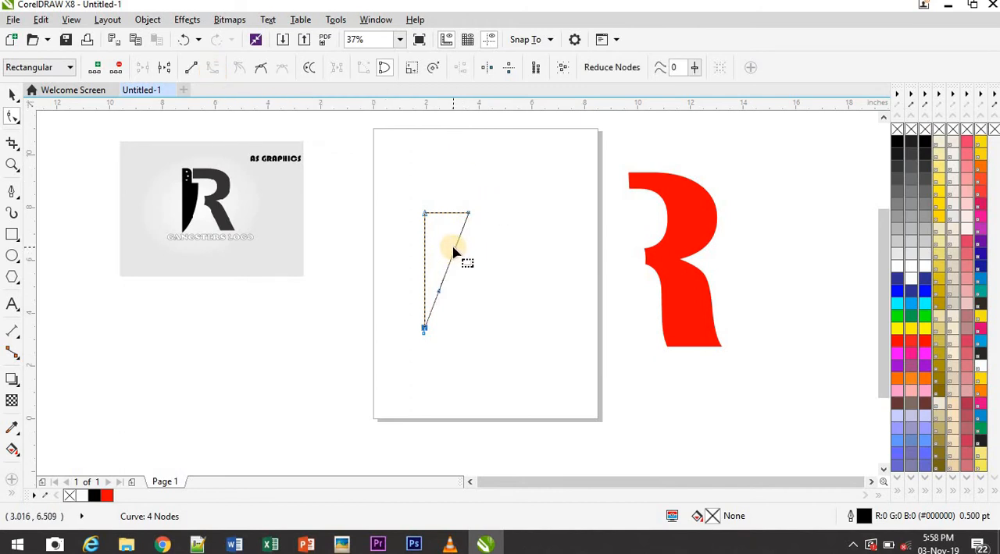
{"action": "left_click_drag", "start_coordinate": [457, 253], "coordinate": [444, 309]}
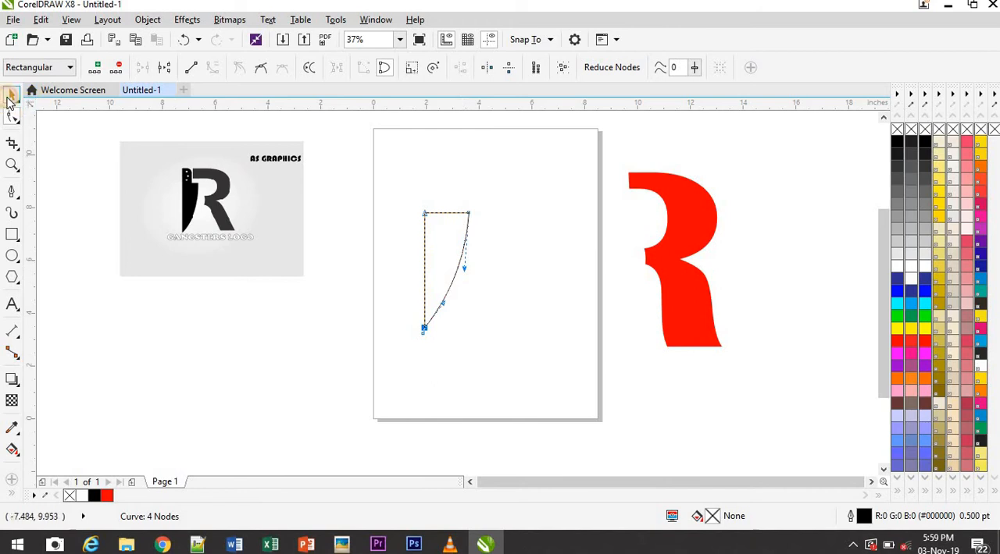
{"action": "left_click", "coordinate": [10, 98]}
{"action": "left_click", "coordinate": [529, 357]}
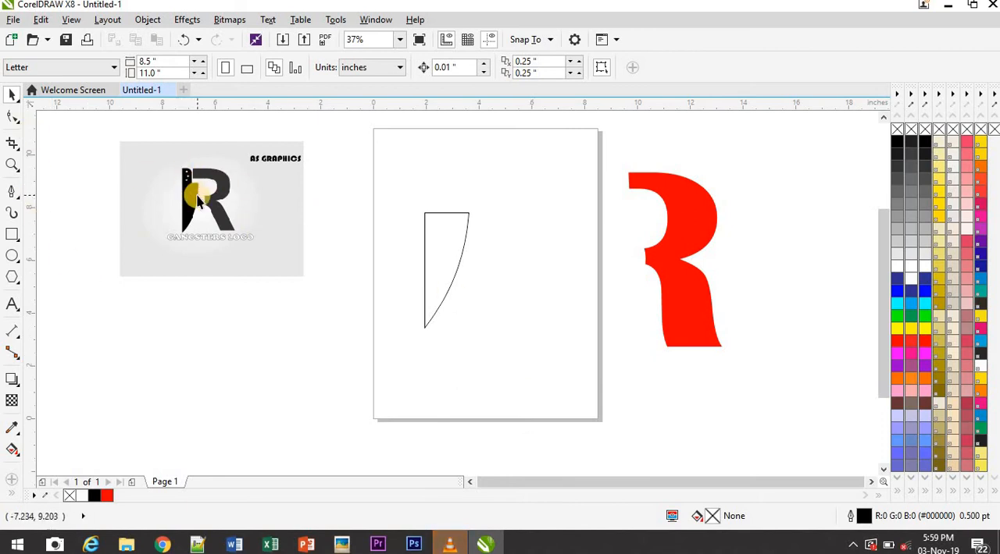
Draw a handle rectangle about 1.0 by 2.2 inches above the blade's left edge and round its upper-right corner to 0.5 inches
{"action": "left_click", "coordinate": [14, 234]}
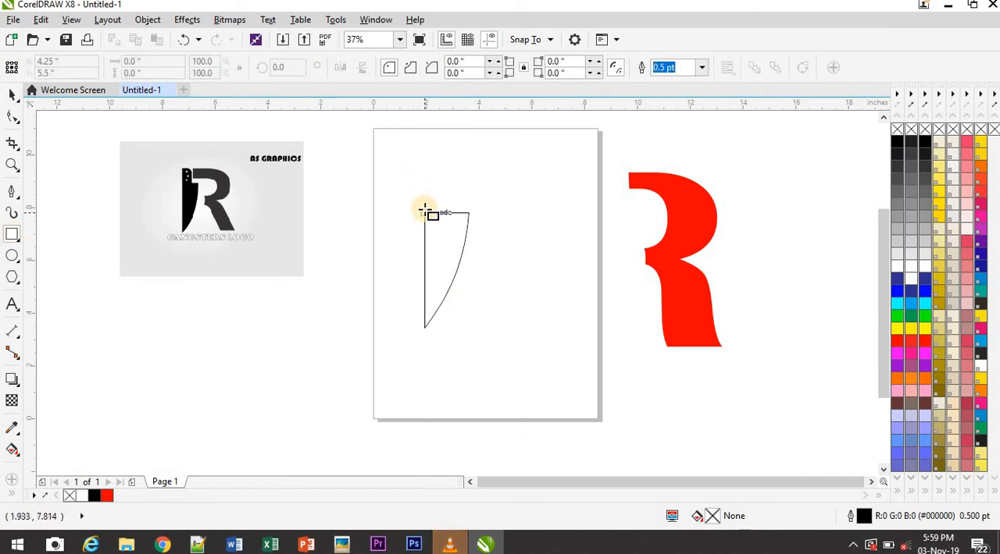
{"action": "left_click_drag", "start_coordinate": [424, 213], "coordinate": [451, 154]}
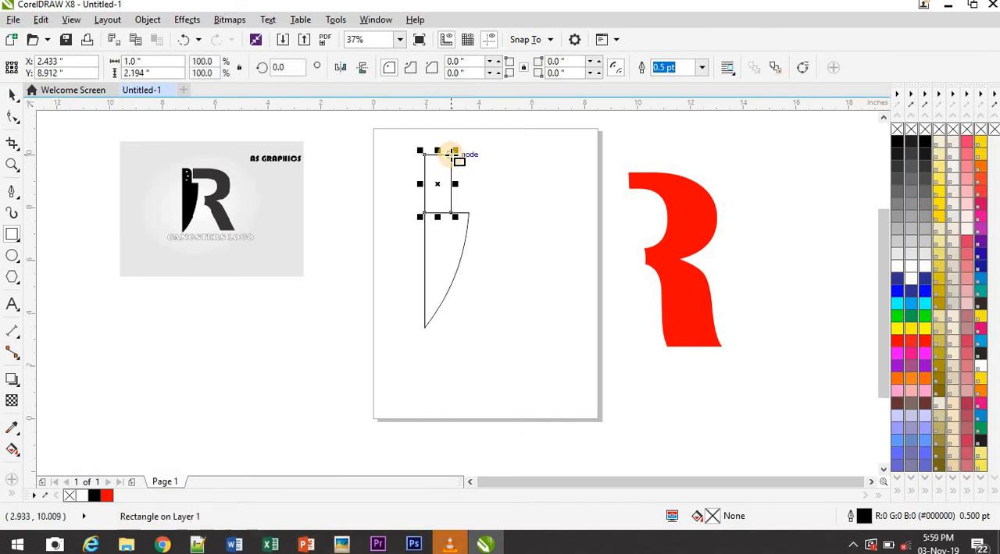
{"action": "left_click", "coordinate": [14, 117]}
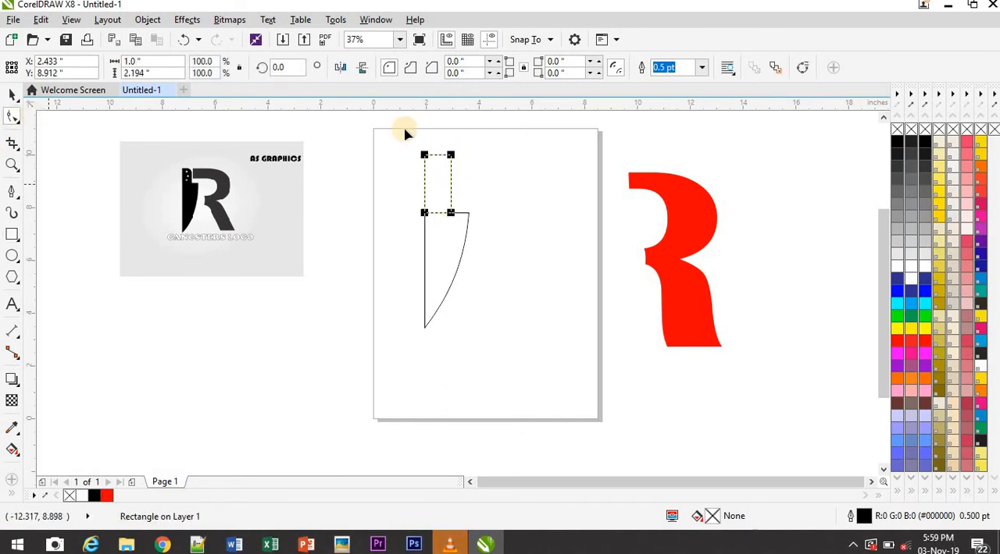
{"action": "left_click_drag", "start_coordinate": [452, 154], "coordinate": [441, 197]}
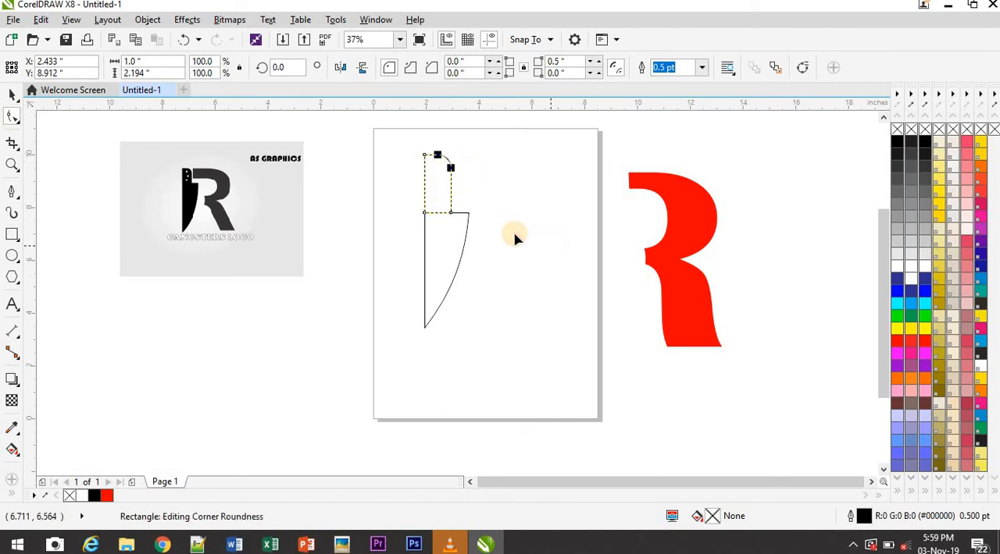
{"action": "left_click", "coordinate": [9, 95]}
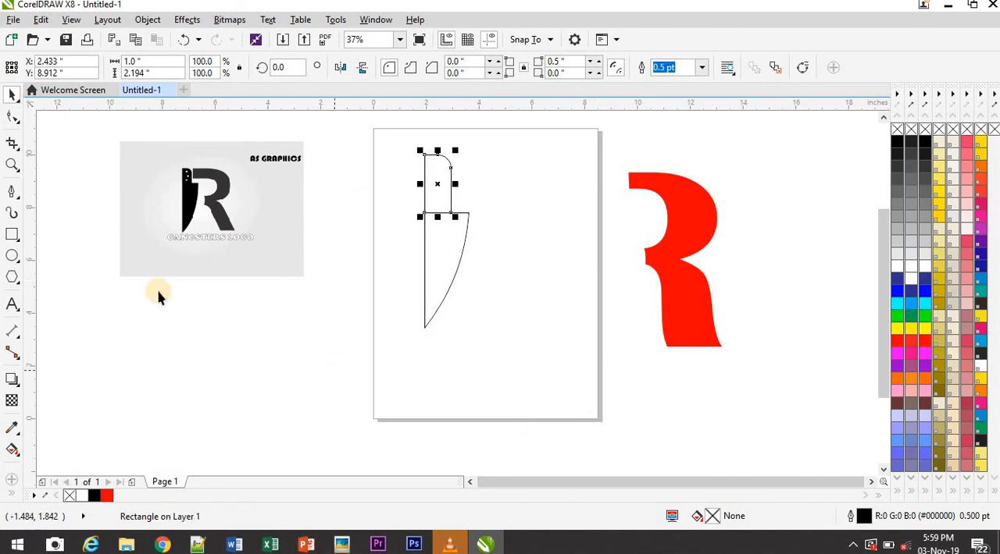
Fill the knife's handle and blade with black
{"action": "left_click", "coordinate": [922, 139]}
{"action": "left_click", "coordinate": [453, 243]}
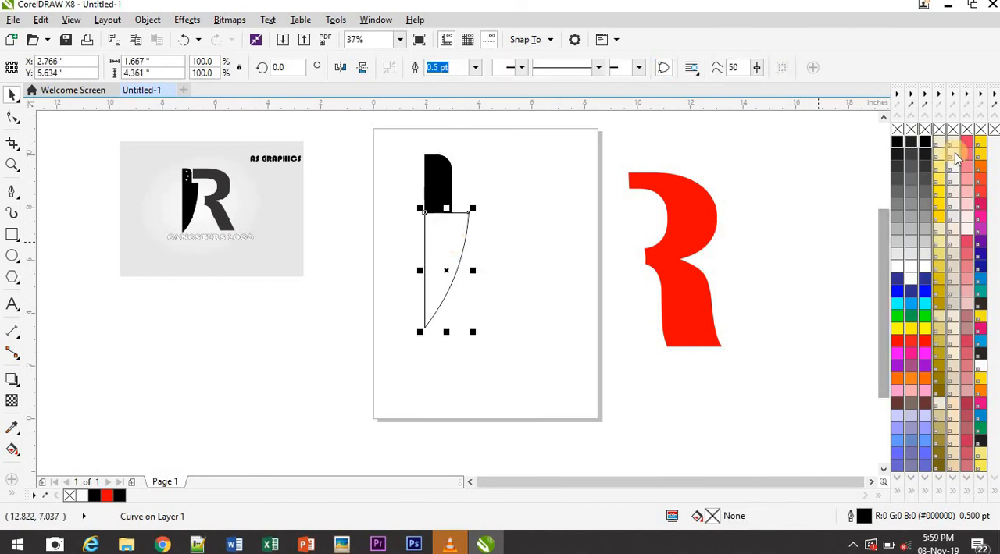
{"action": "left_click", "coordinate": [923, 142]}
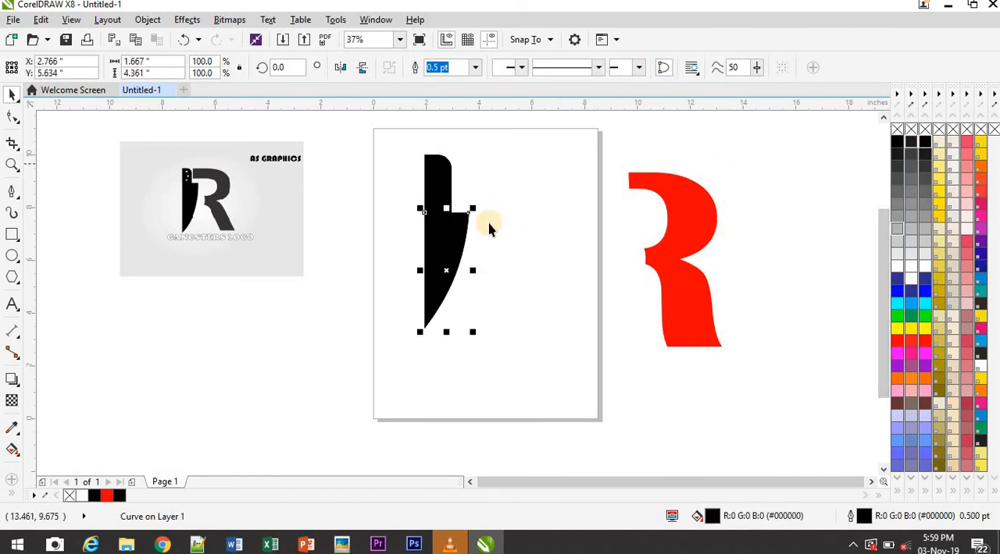
{"action": "left_click", "coordinate": [488, 227]}
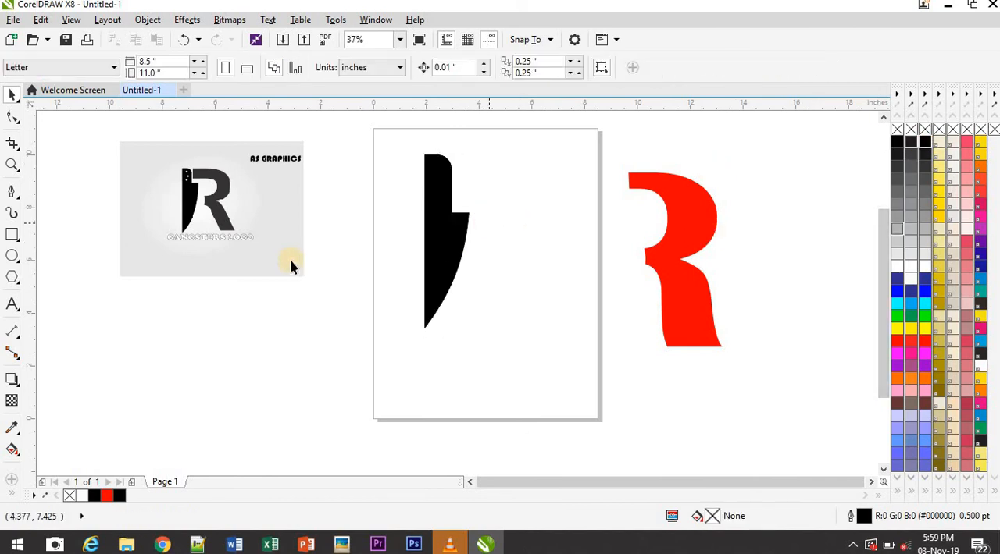
Draw a near-circular ellipse about 0.6 inches wide, fill it white, and place it at 50% size near the handle's top
{"action": "left_click", "coordinate": [13, 260]}
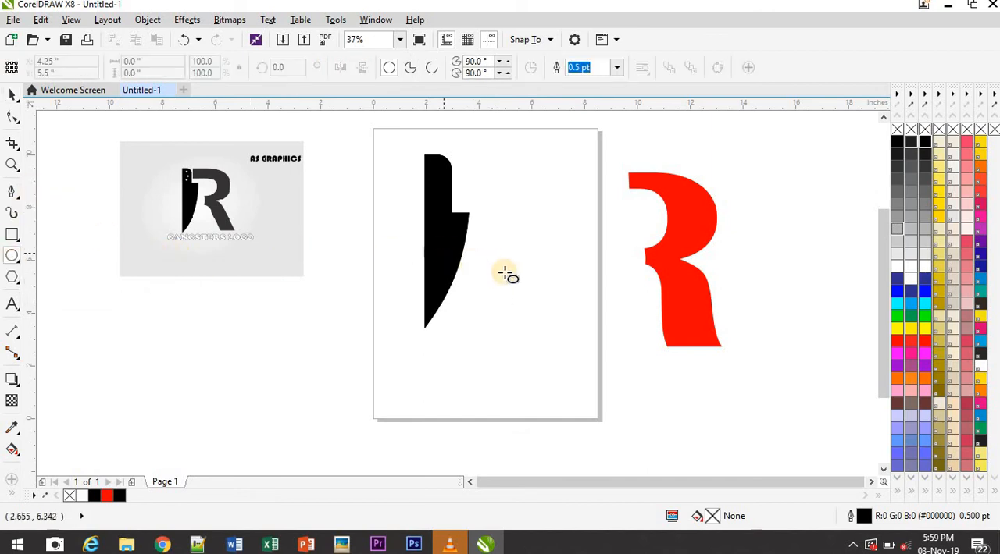
{"action": "left_click_drag", "start_coordinate": [497, 273], "coordinate": [512, 292]}
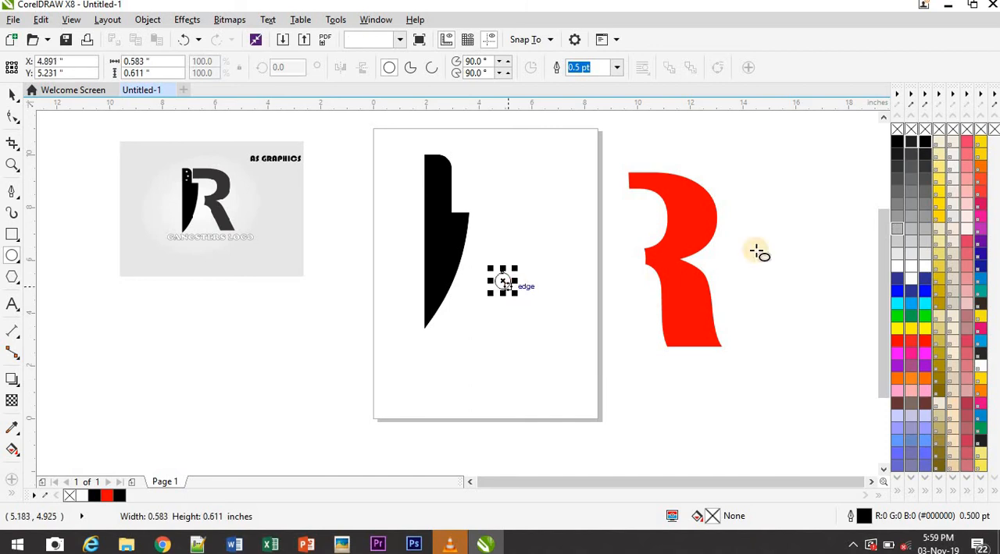
{"action": "left_click", "coordinate": [924, 267]}
{"action": "left_click_drag", "start_coordinate": [502, 280], "coordinate": [441, 172]}
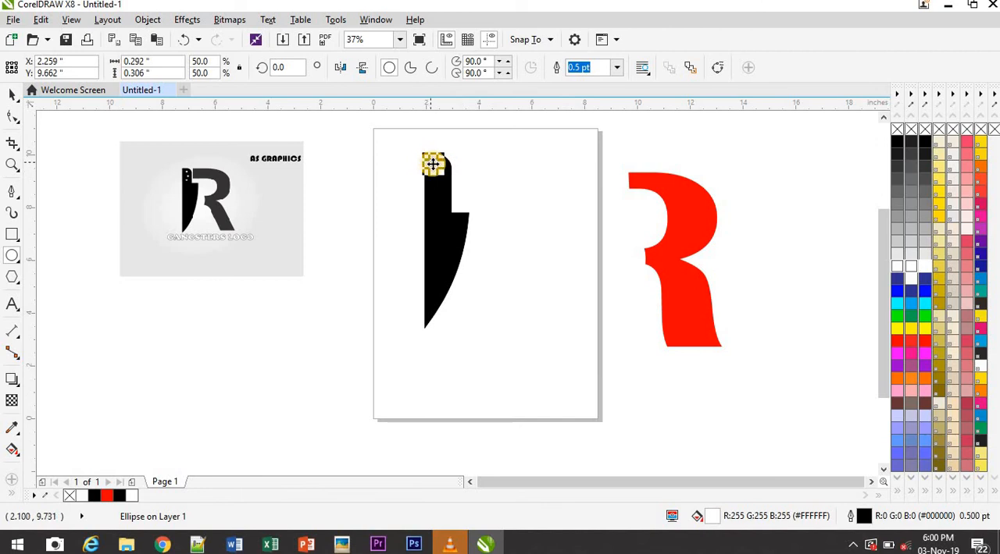
Duplicate the white rivet circle twice down the handle in a slight zigzag
{"action": "left_click_drag", "start_coordinate": [432, 164], "coordinate": [436, 185]}
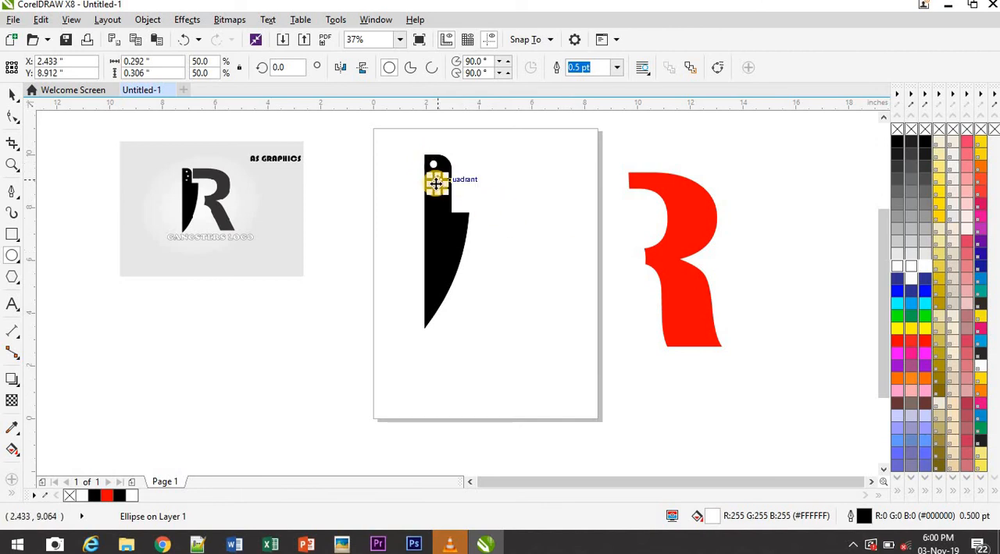
{"action": "left_click_drag", "start_coordinate": [438, 187], "coordinate": [433, 206]}
{"action": "left_click", "coordinate": [384, 160]}
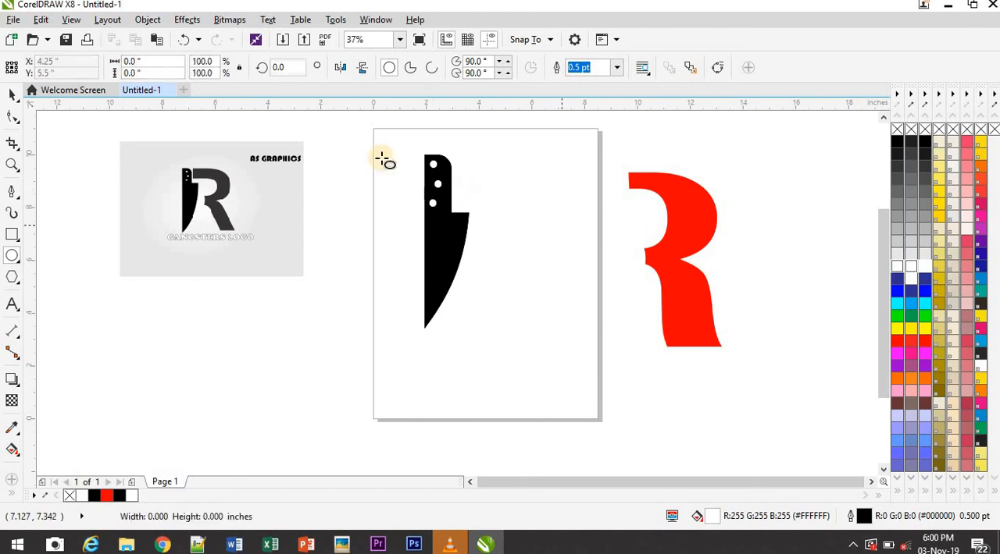
Group the knife's blade, handle and three white rivet circles into a single object
{"action": "left_click", "coordinate": [13, 97]}
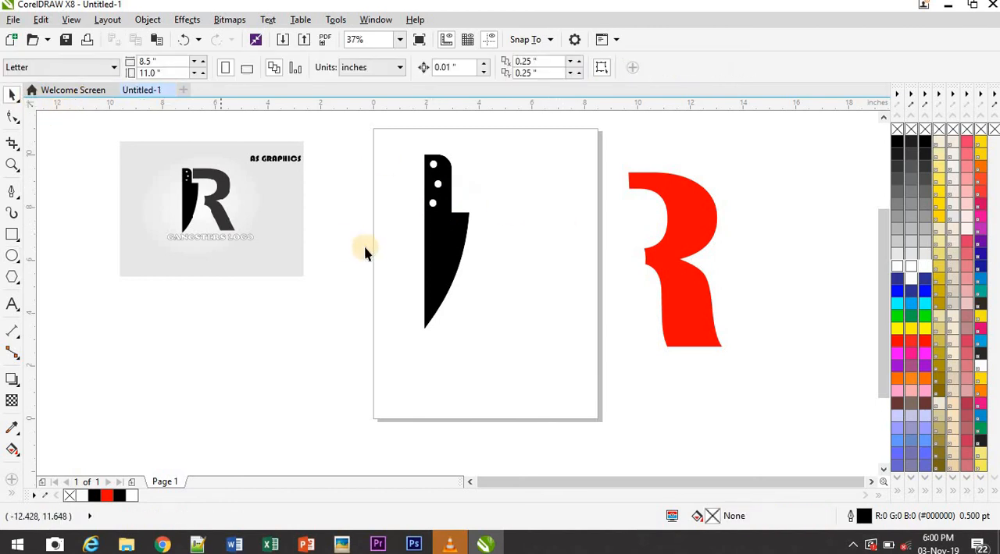
{"action": "left_click_drag", "start_coordinate": [394, 150], "coordinate": [489, 369]}
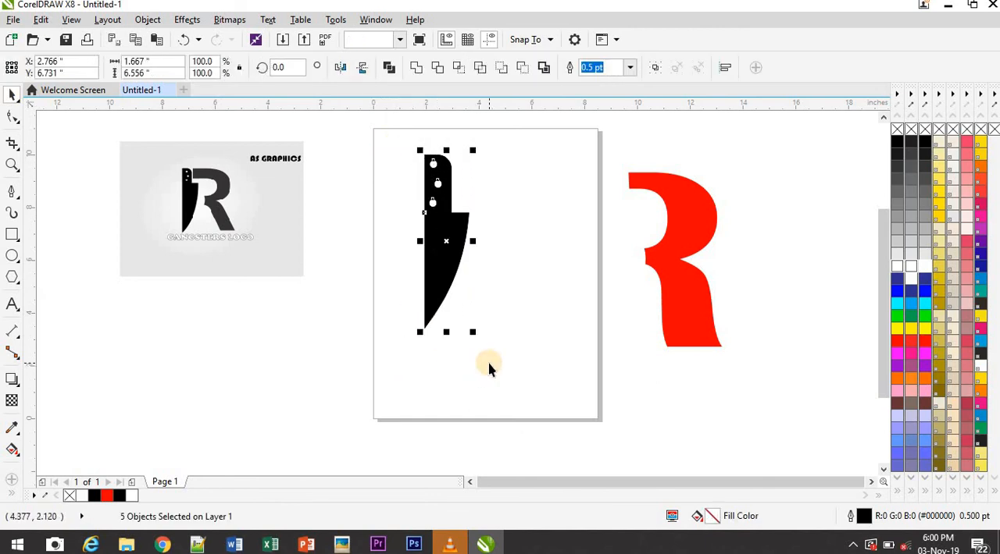
{"action": "key", "text": "ctrl+g"}
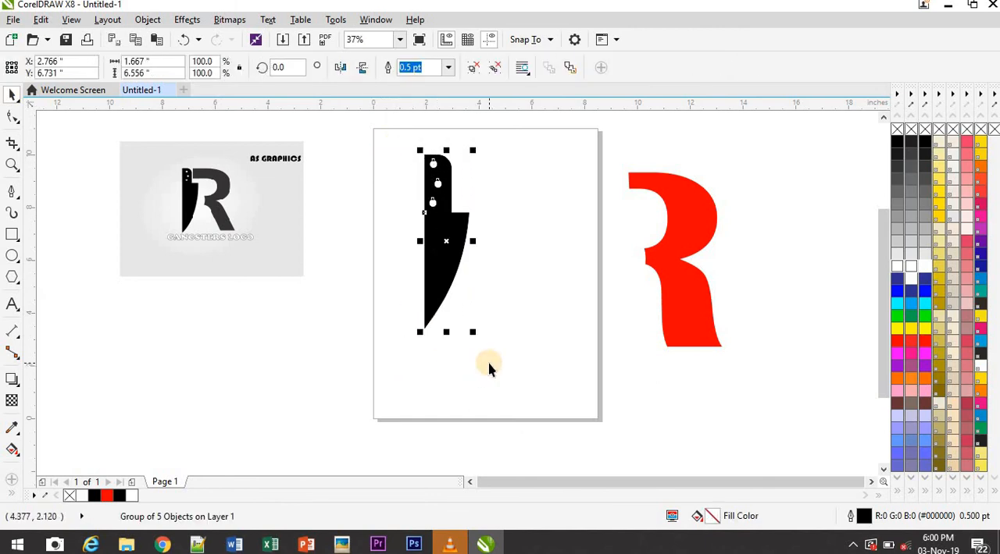
Move the red R piece against the knife's right side and stretch the knife downward to 102.5% of its height
{"action": "left_click", "coordinate": [676, 266]}
{"action": "left_click_drag", "start_coordinate": [671, 264], "coordinate": [506, 248]}
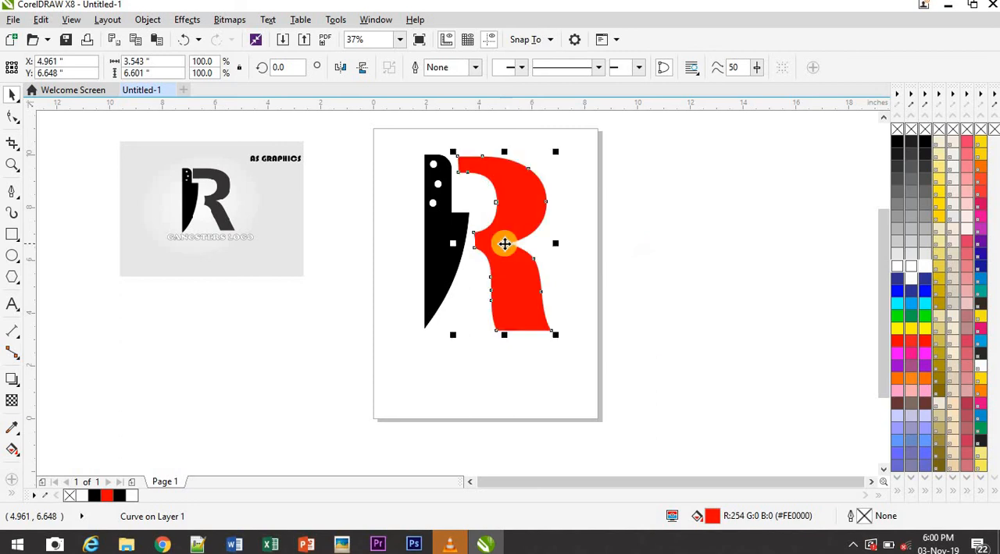
{"action": "left_click", "coordinate": [519, 394]}
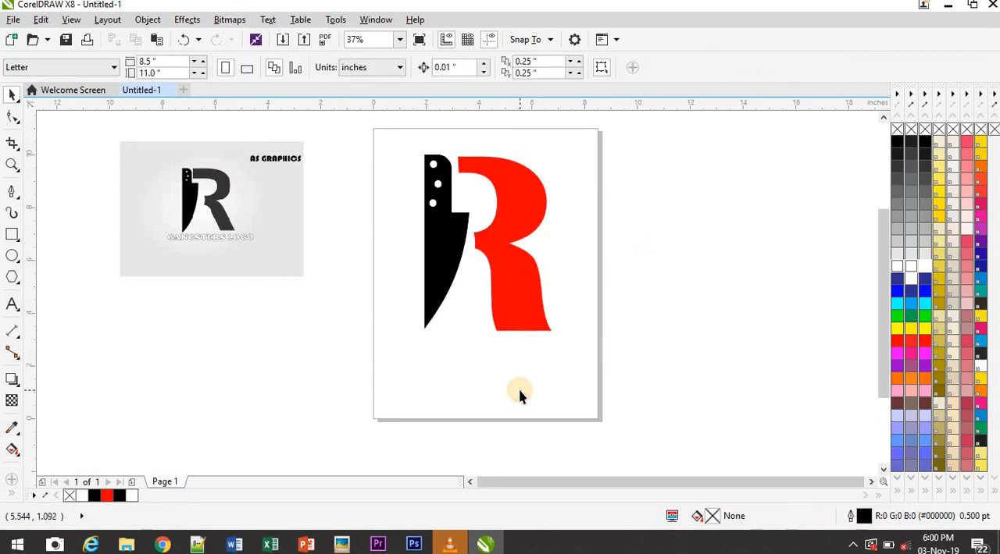
{"action": "left_click", "coordinate": [430, 280]}
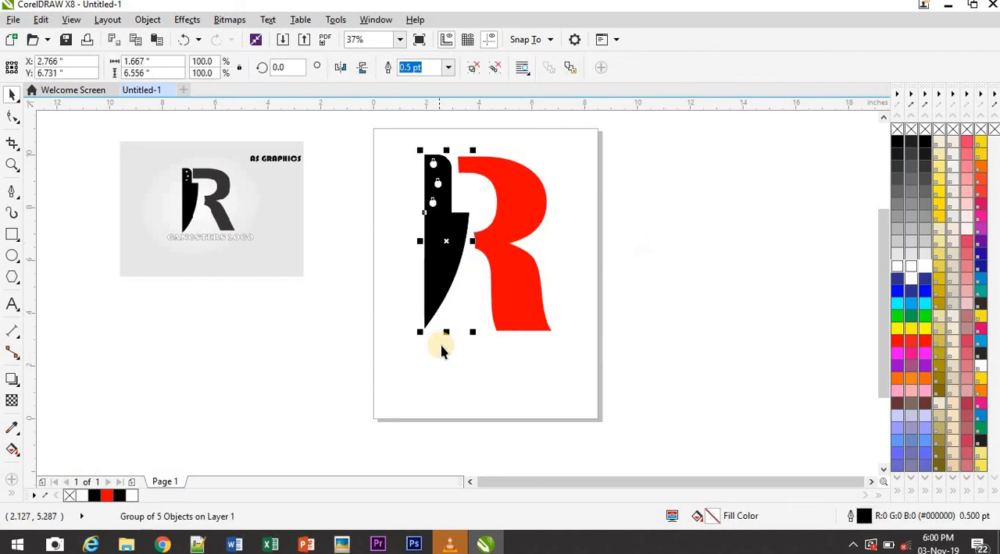
{"action": "left_click_drag", "start_coordinate": [447, 331], "coordinate": [446, 334]}
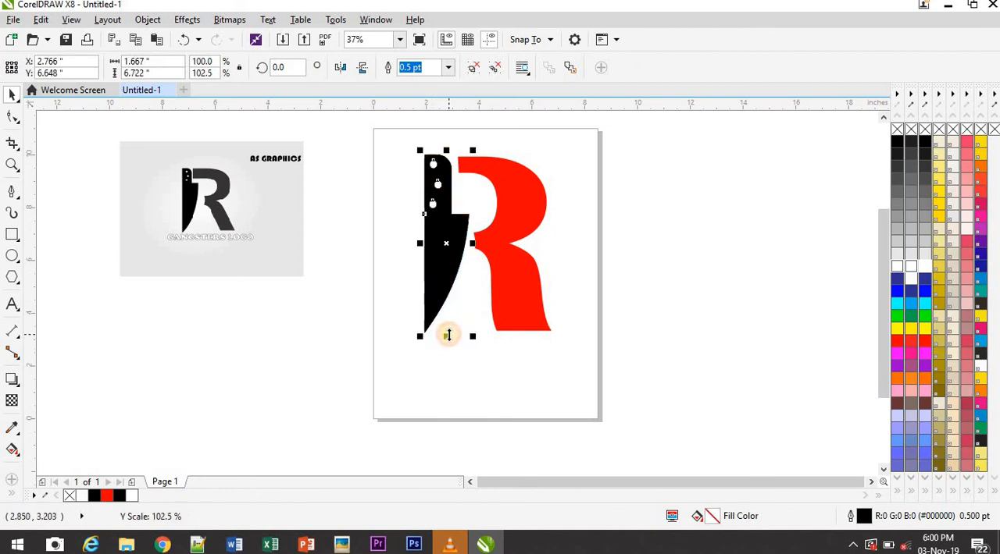
{"action": "left_click", "coordinate": [512, 388]}
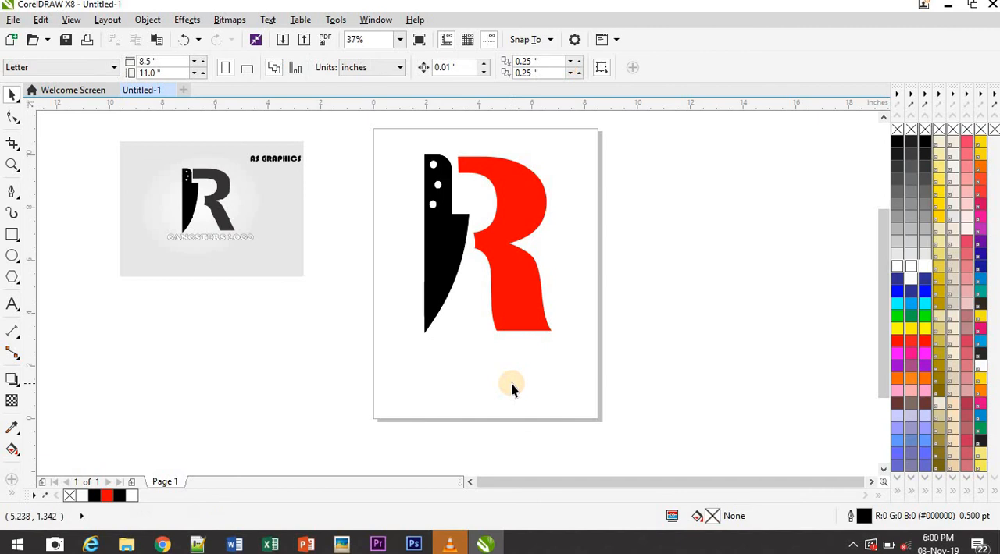
Fill the red R piece with black and group it with the knife
{"action": "left_click", "coordinate": [520, 295]}
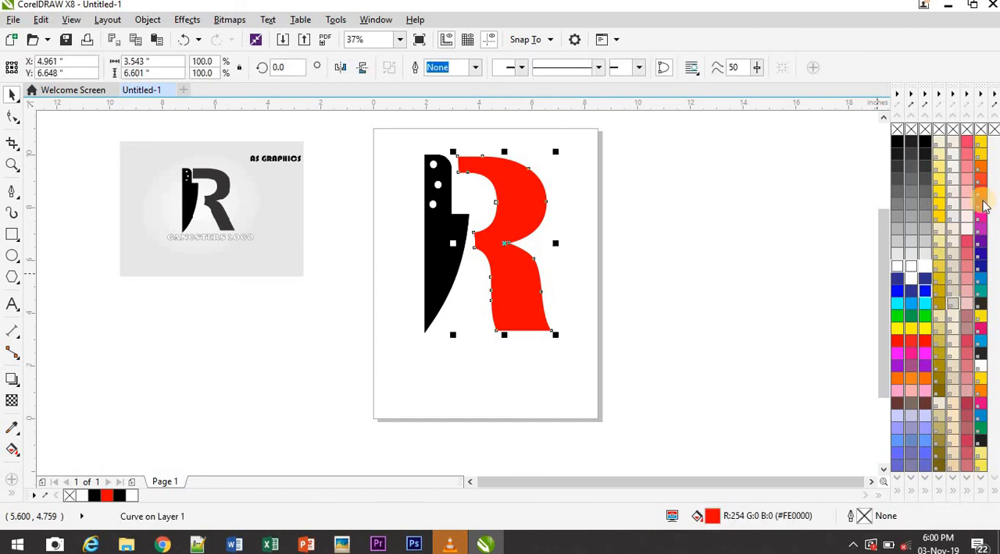
{"action": "left_click", "coordinate": [924, 146]}
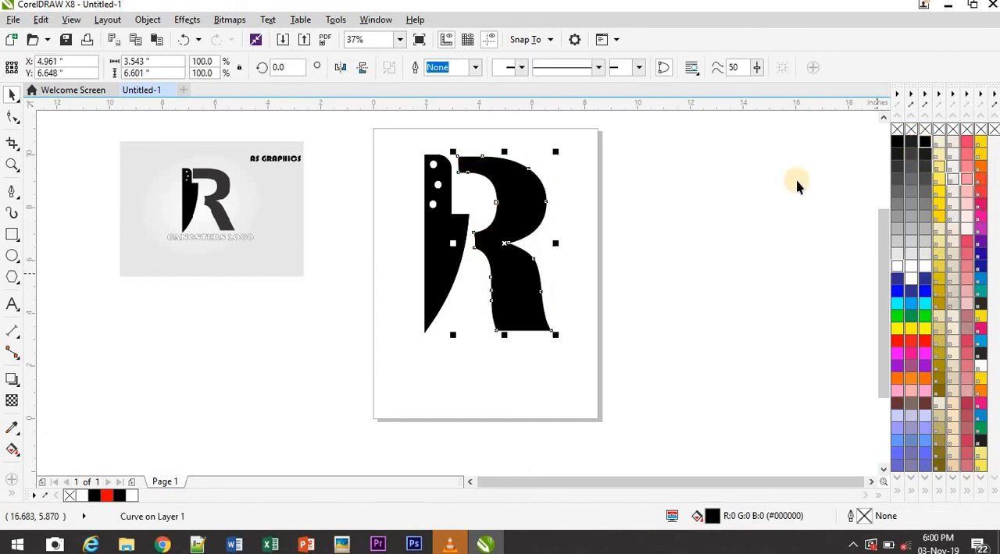
{"action": "left_click", "coordinate": [486, 385]}
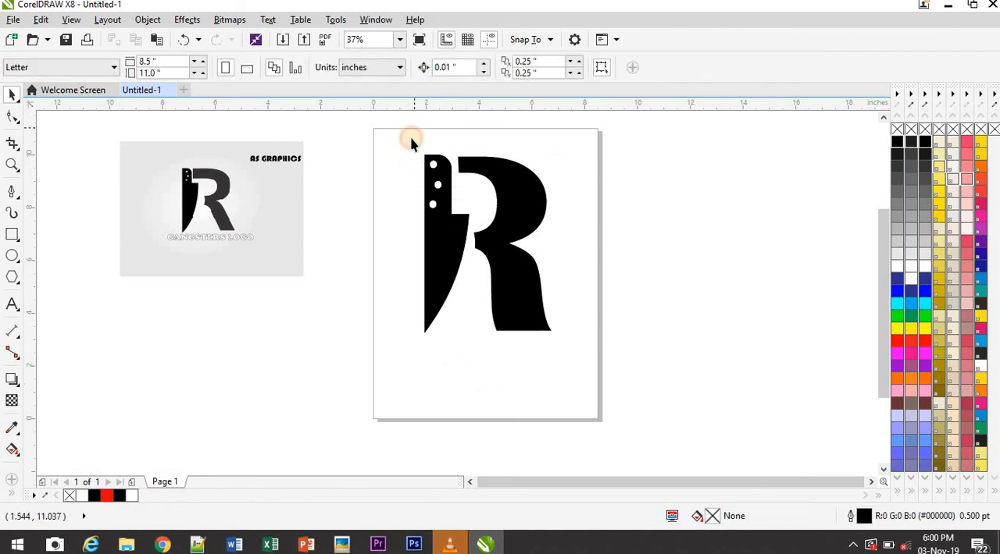
{"action": "left_click_drag", "start_coordinate": [408, 144], "coordinate": [580, 374]}
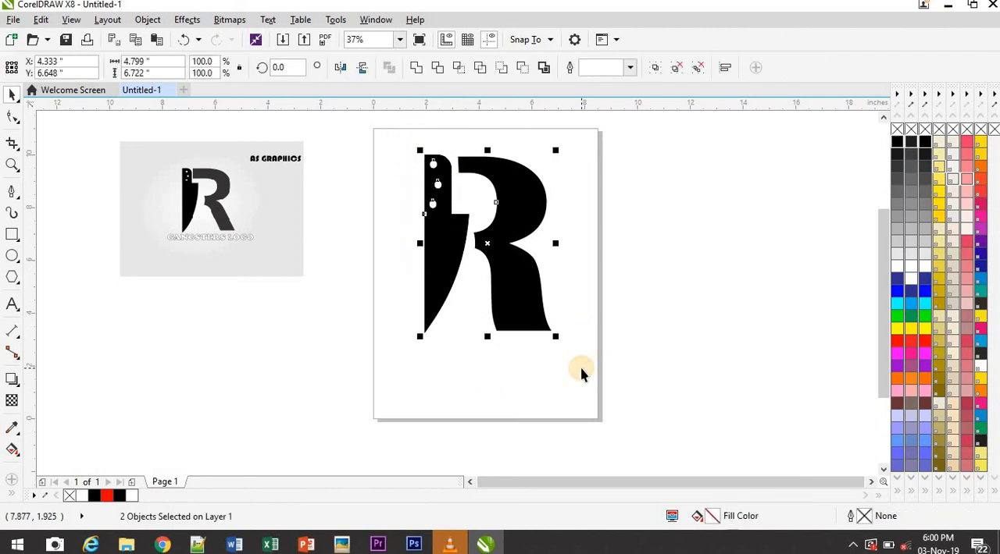
{"action": "key", "text": "ctrl+g"}
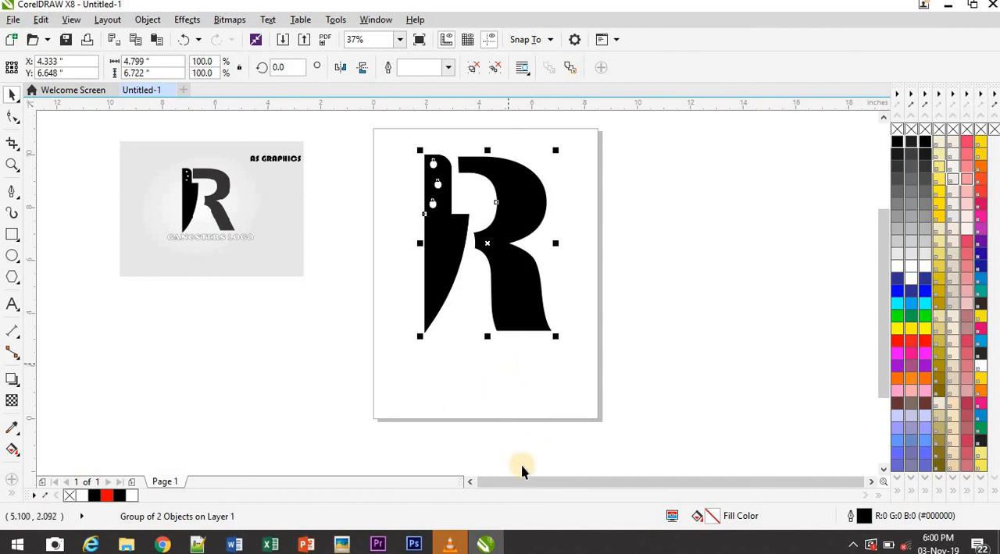